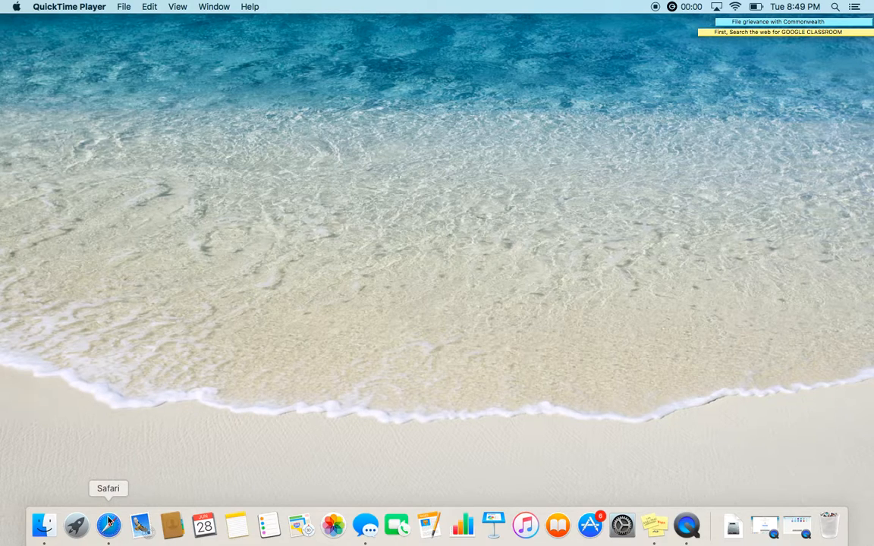
# Open the Google Classroom site at classroom.google.com in Safari.
pyautogui.click(109, 524)
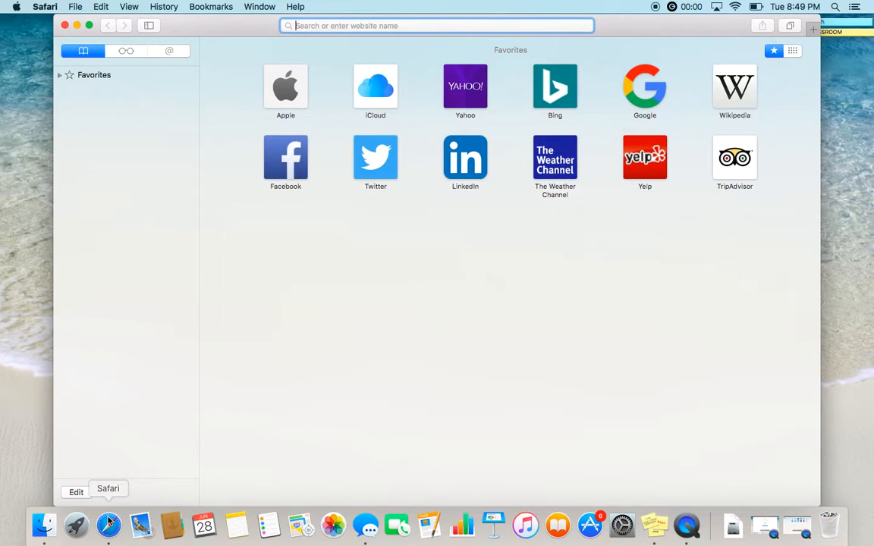
pyautogui.write('classroom.google.com/')
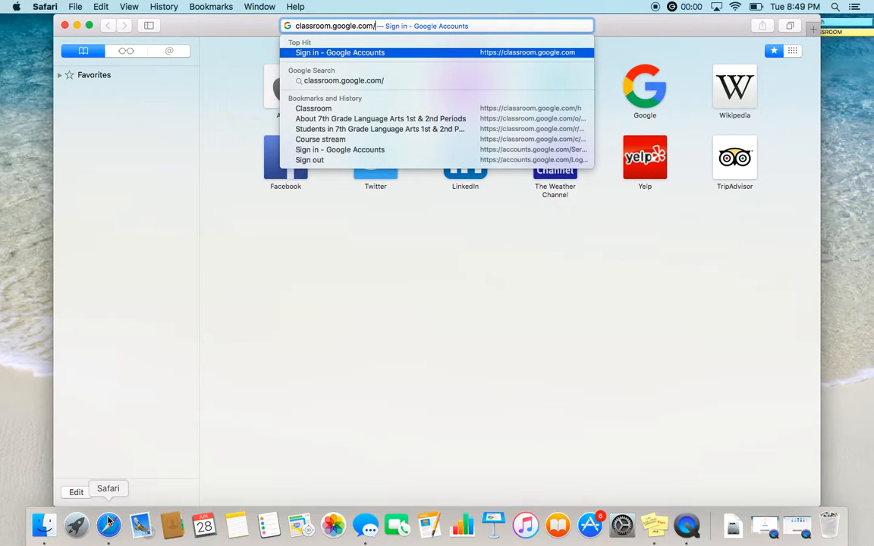
pyautogui.press('Return')
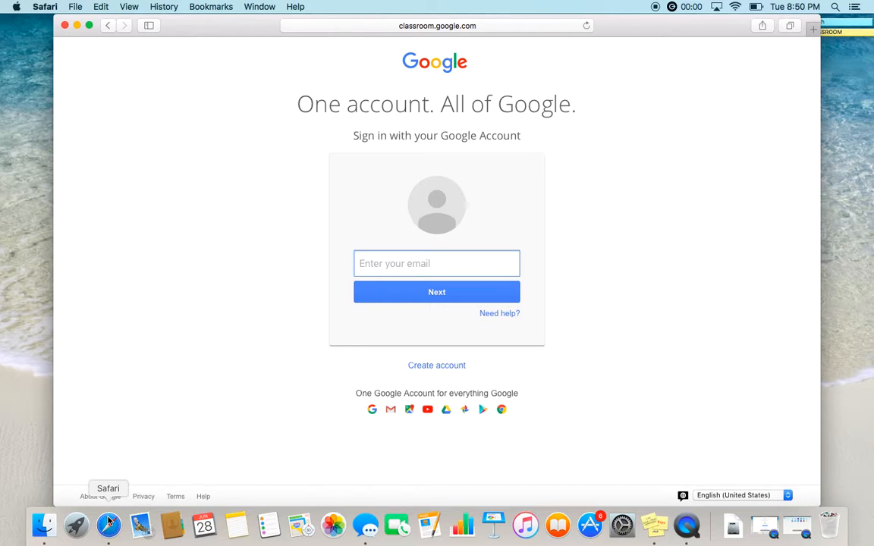
# Sign in with the teacher's school email address through the saved Google Apps account, and expand the browser window to full screen.
pyautogui.write('haley.s')
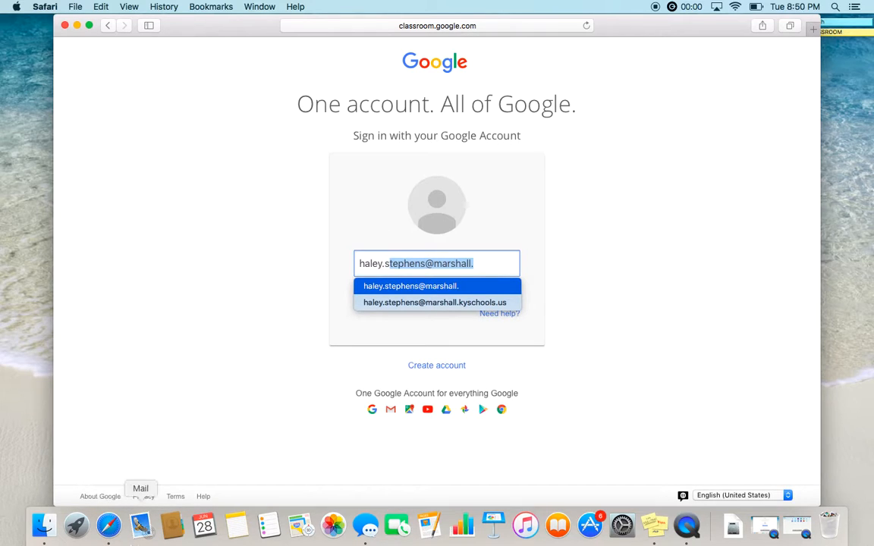
pyautogui.click(393, 304)
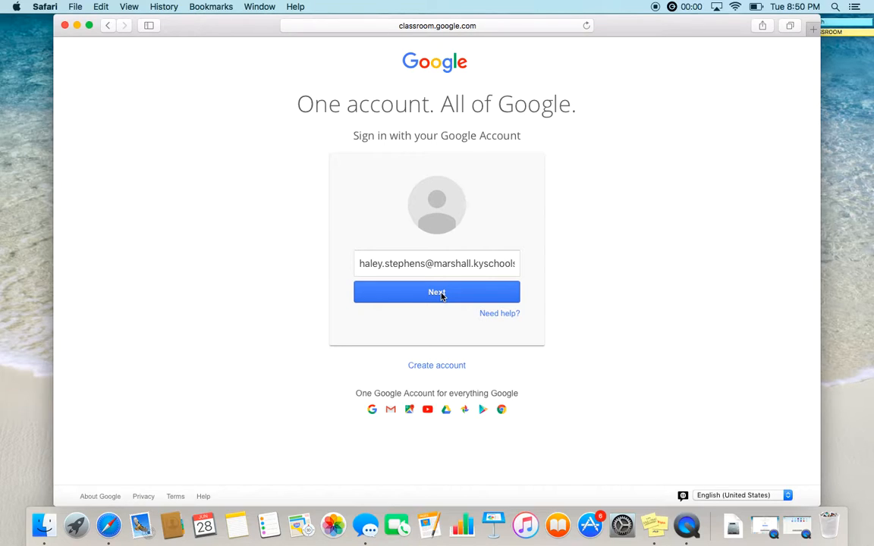
pyautogui.click(440, 293)
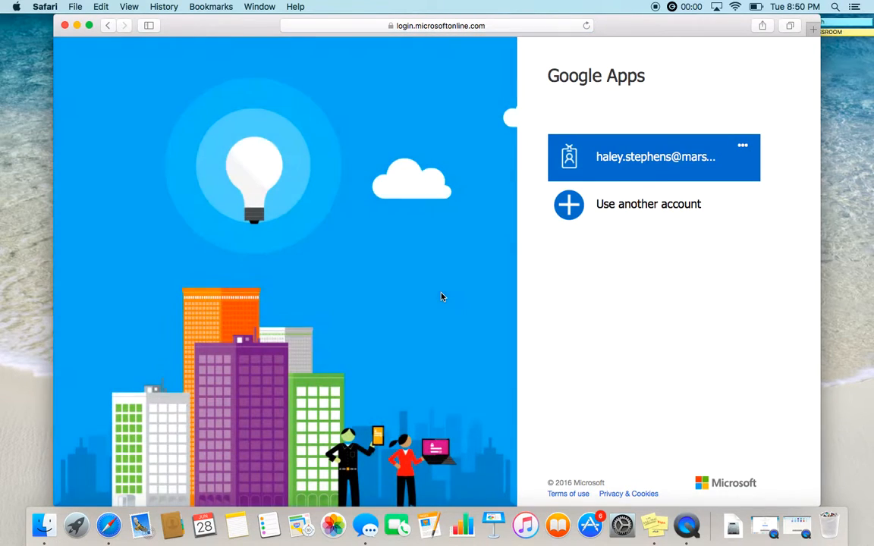
pyautogui.click(649, 157)
pyautogui.click(577, 277)
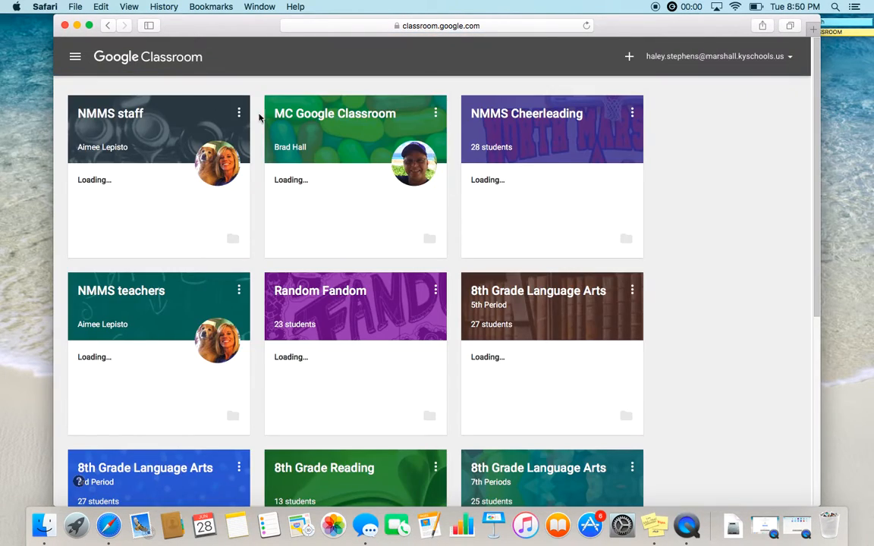
pyautogui.click(89, 25)
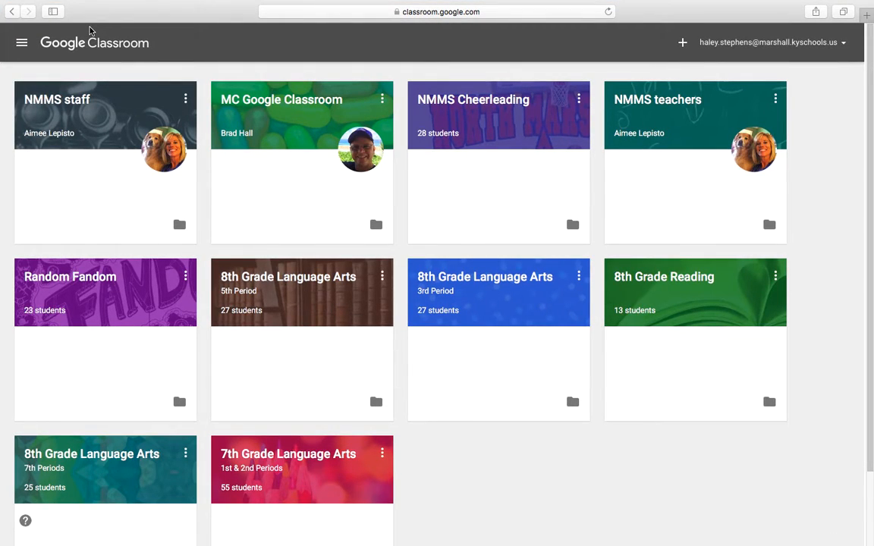
# Review the class list, and open the 7th Grade Language Arts class to look through the posts in its stream.
pyautogui.moveTo(870, 145)
pyautogui.mouseDown()
pyautogui.moveTo(870, 240)
pyautogui.moveTo(869, 137)
pyautogui.mouseUp()
pyautogui.moveTo(1, 281)
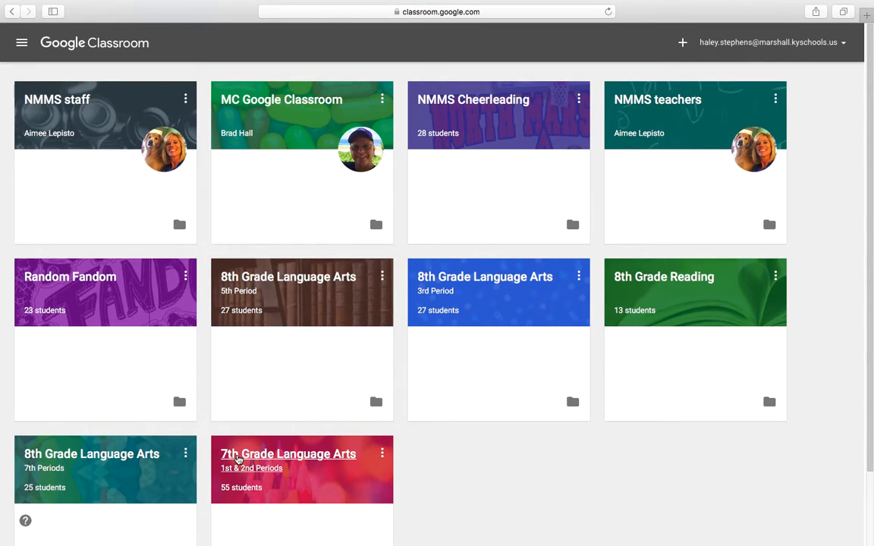
pyautogui.click(240, 456)
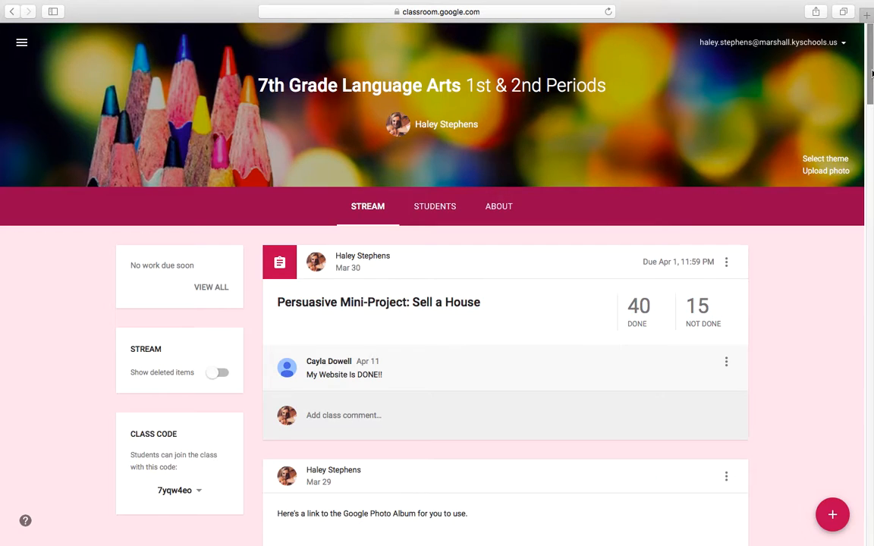
pyautogui.moveTo(868, 70); pyautogui.dragTo(868, 383)
pyautogui.moveTo(868, 360); pyautogui.dragTo(870, 59)
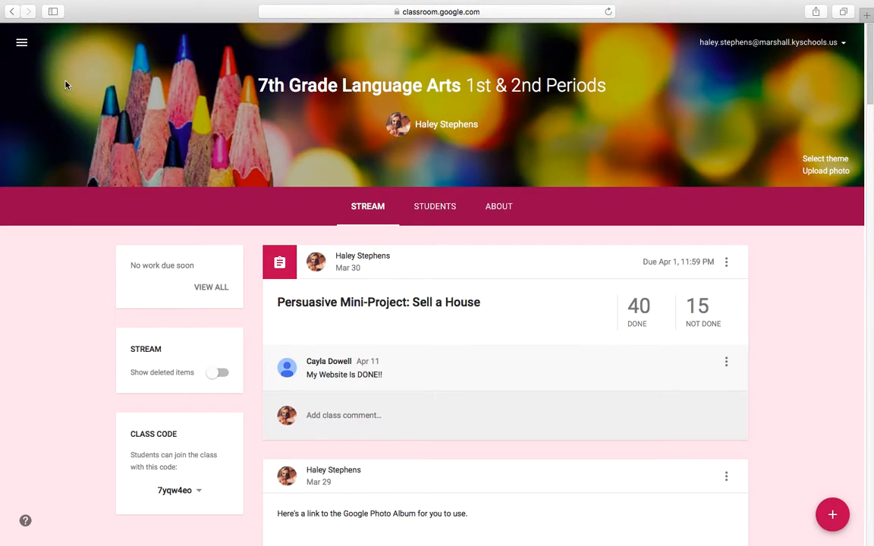
# Return to the class list and create a class named Music with the section 5th Period.
pyautogui.click(21, 43)
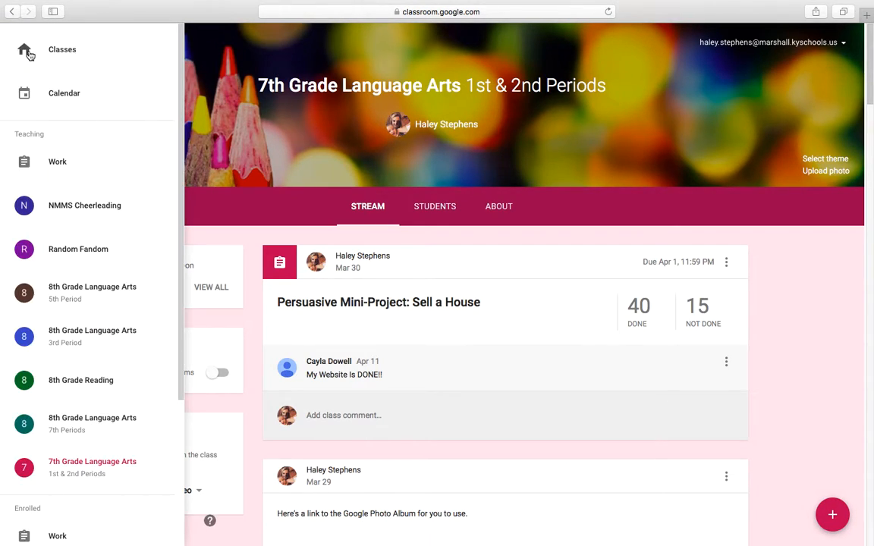
pyautogui.click(133, 56)
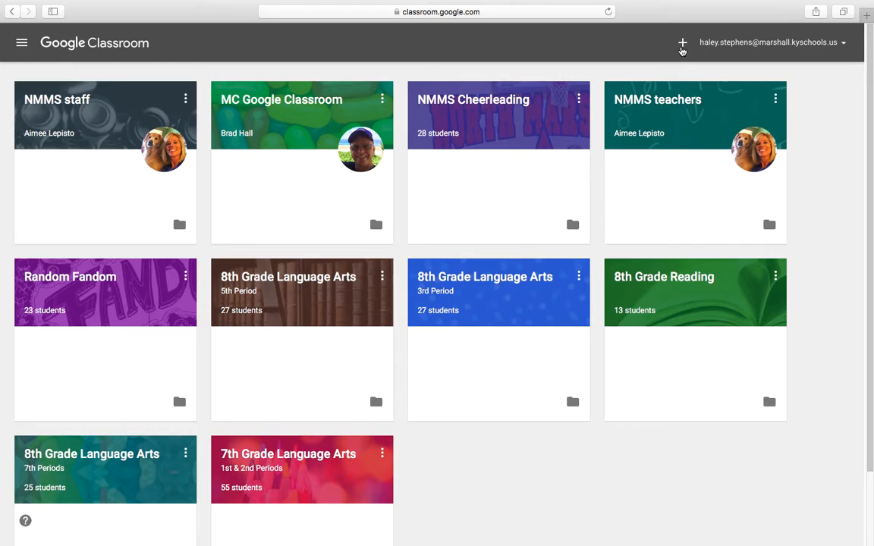
pyautogui.click(683, 44)
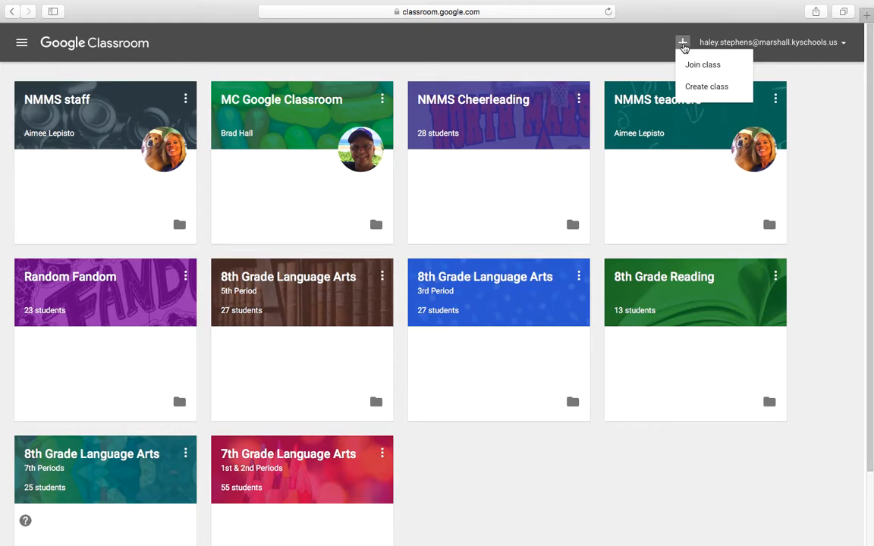
pyautogui.click(700, 90)
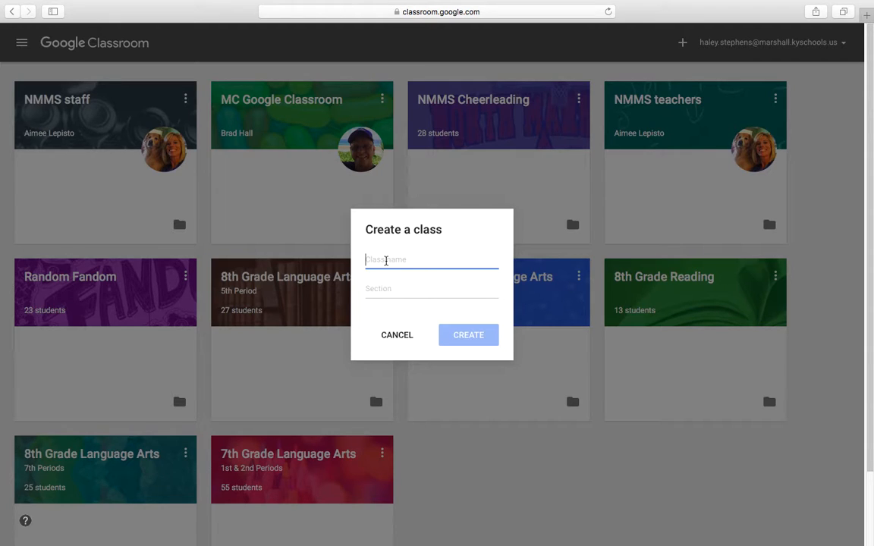
pyautogui.write('Music')
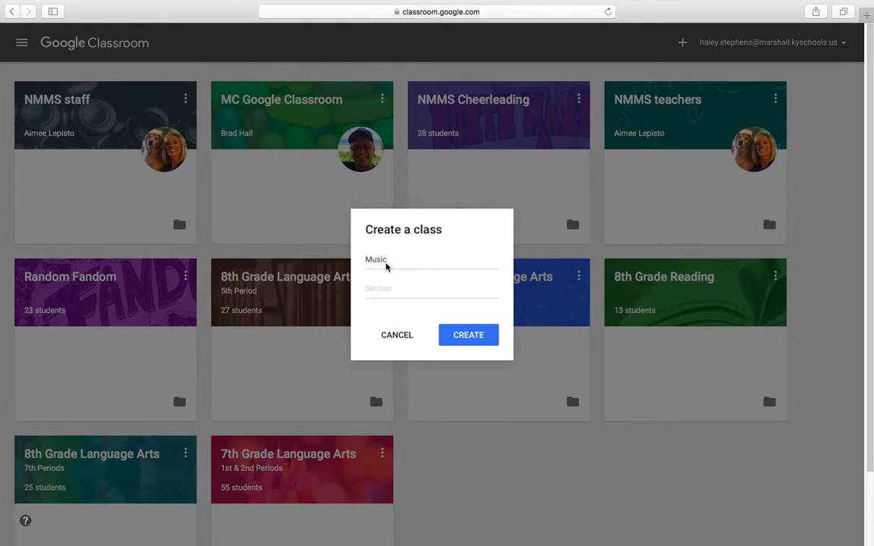
pyautogui.click(376, 289)
pyautogui.write('5th ')
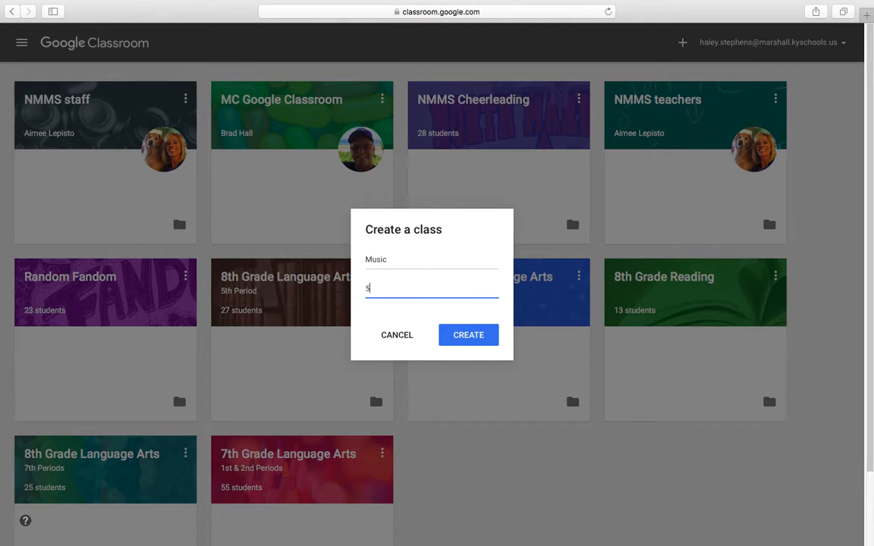
pyautogui.write('Period')
pyautogui.press('Return')
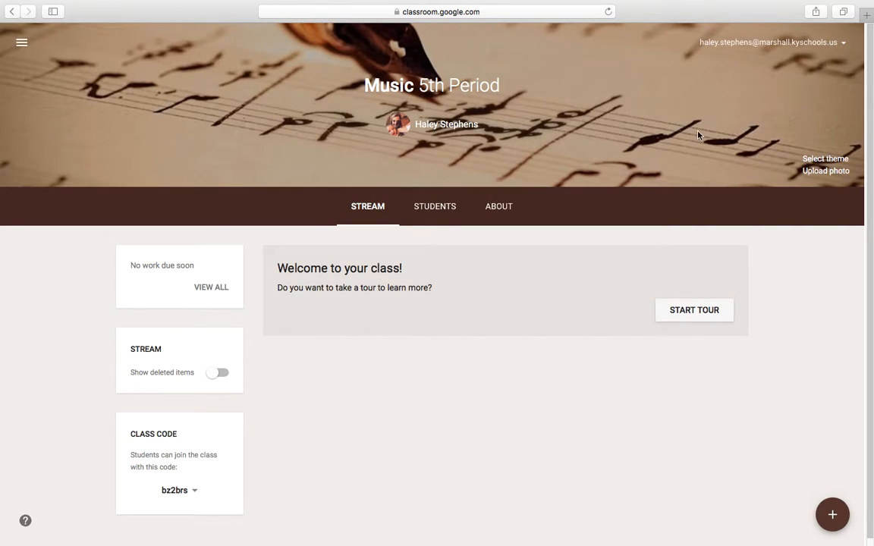
# View the new Music class's student list and its About page.
pyautogui.click(438, 208)
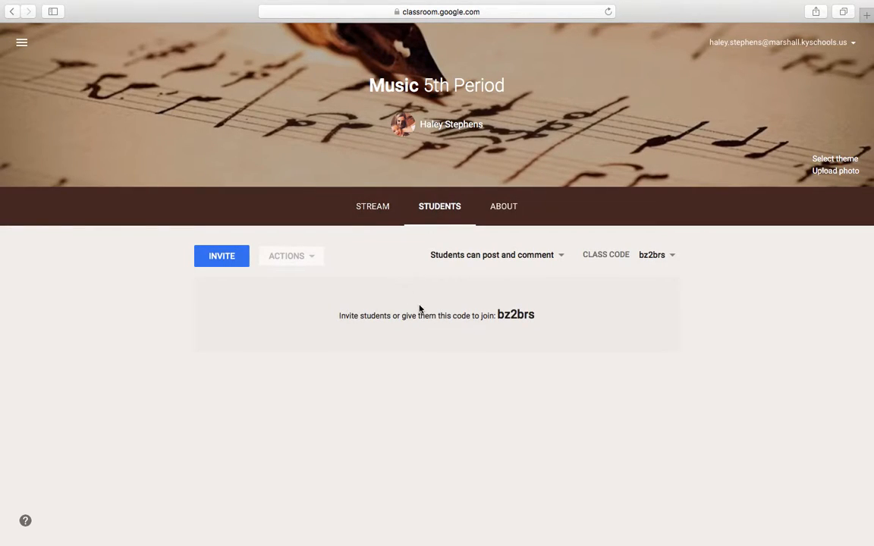
pyautogui.click(505, 219)
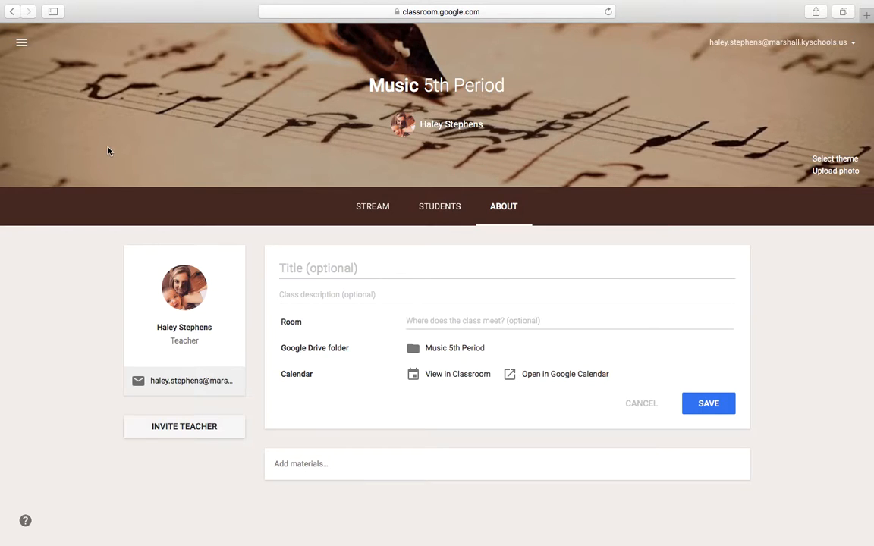
# Switch to the 8th Grade Language Arts 5th Period class and view the assignments in its stream.
pyautogui.click(21, 43)
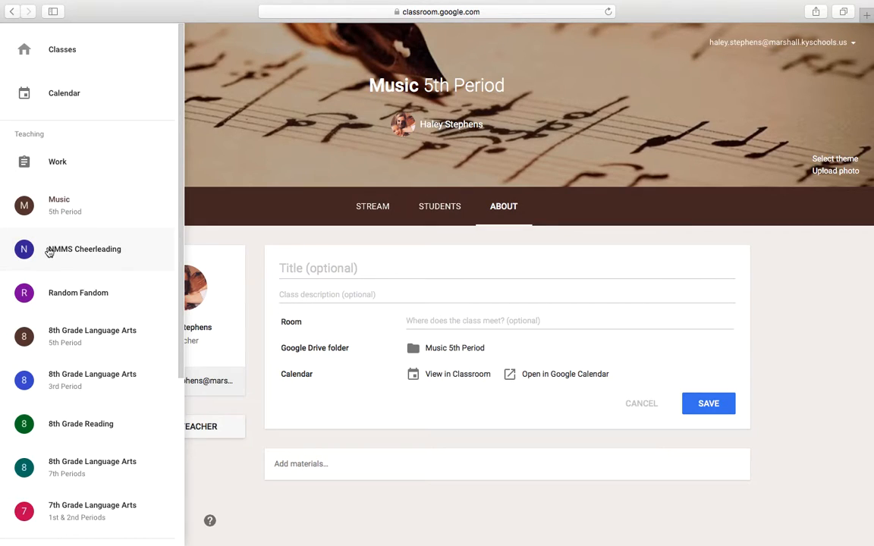
pyautogui.click(55, 345)
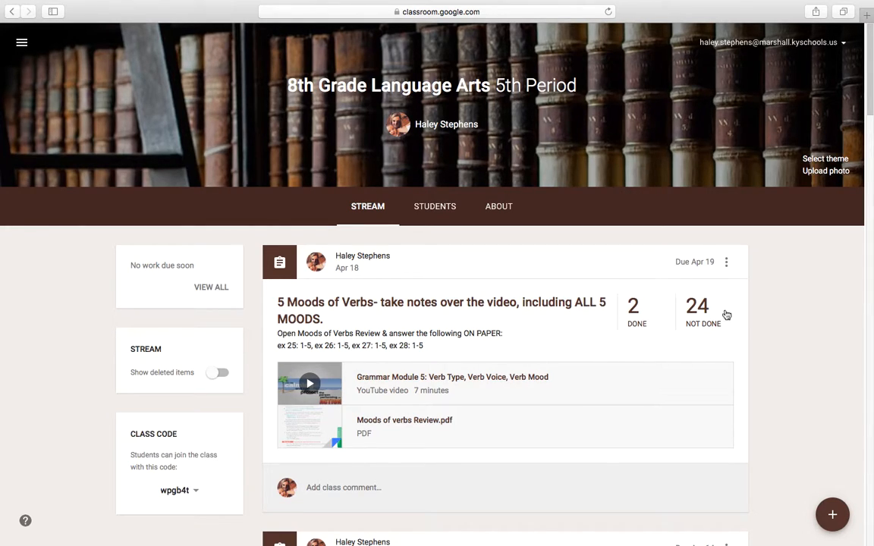
pyautogui.moveTo(871, 90); pyautogui.dragTo(869, 103)
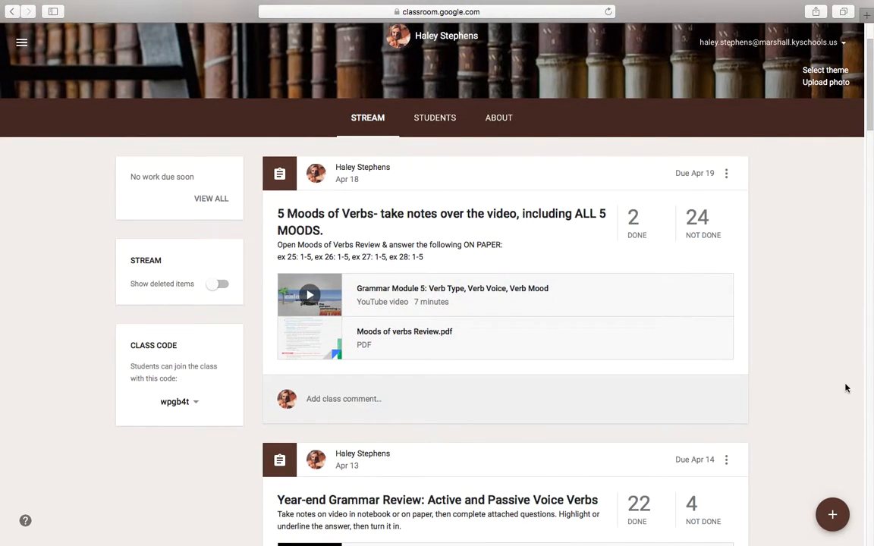
# Start a new assignment in this class and title it "sample Assignment".
pyautogui.moveTo(838, 517)
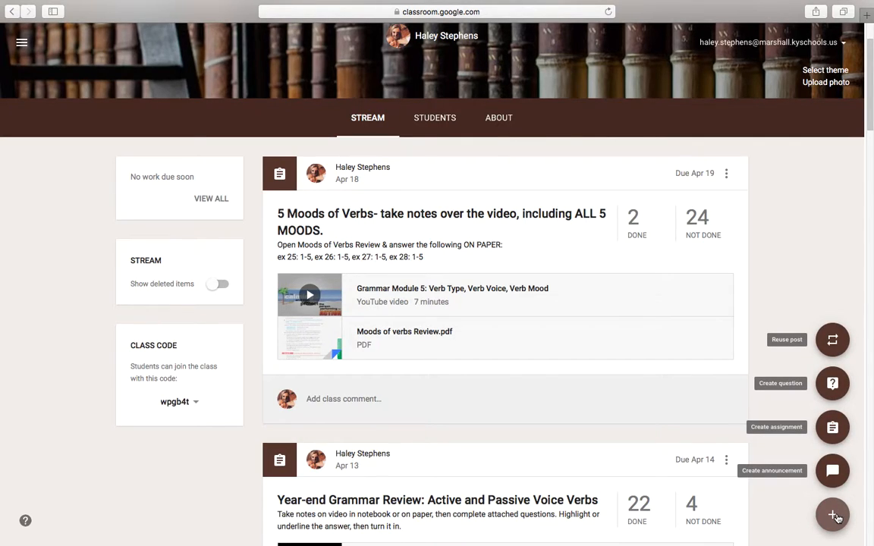
pyautogui.click(825, 433)
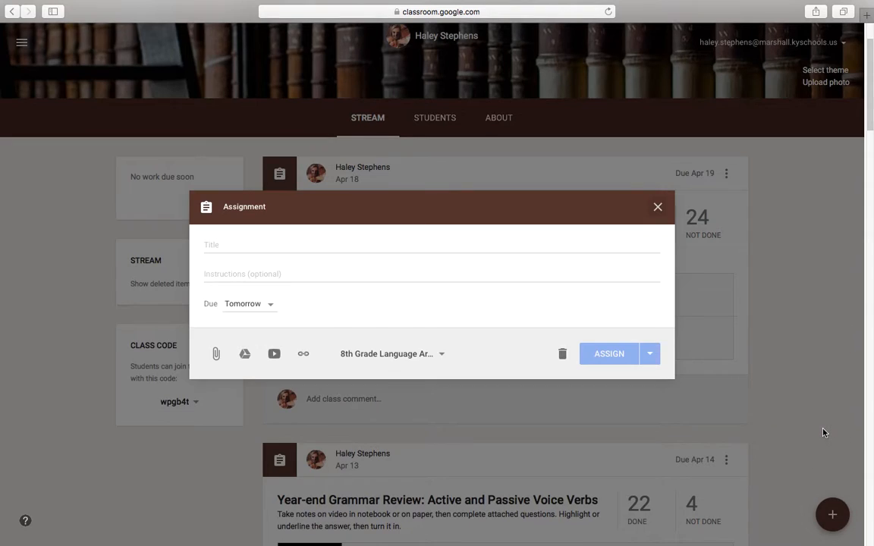
pyautogui.click(219, 246)
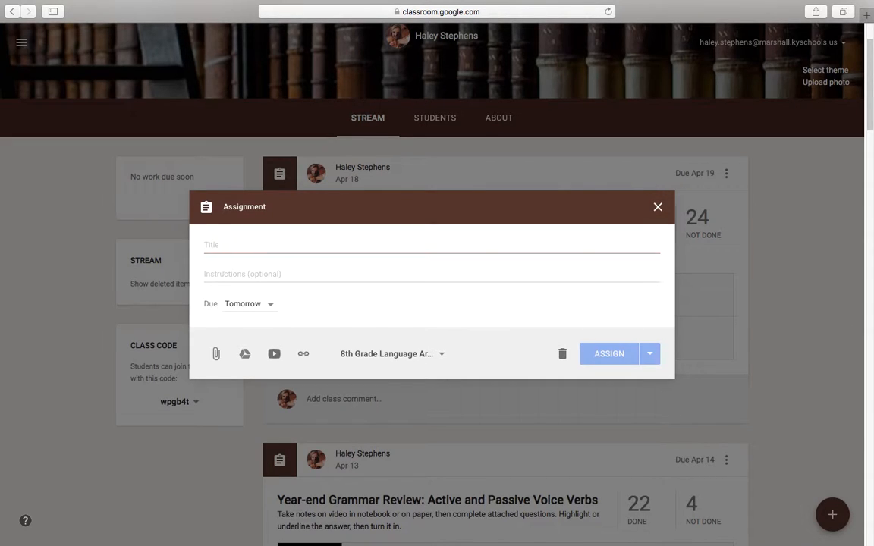
pyautogui.write('sample Assignment')
pyautogui.click(219, 278)
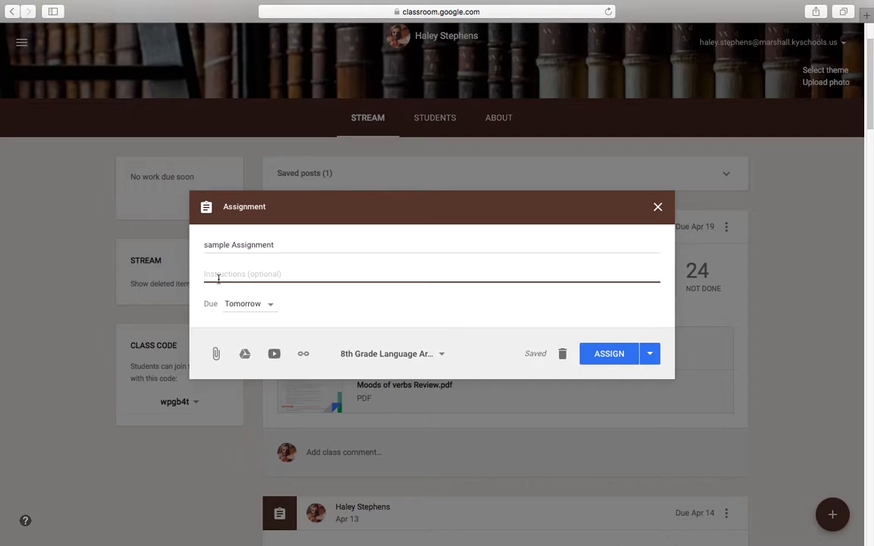
# Remove the due date from the sample assignment.
pyautogui.click(269, 308)
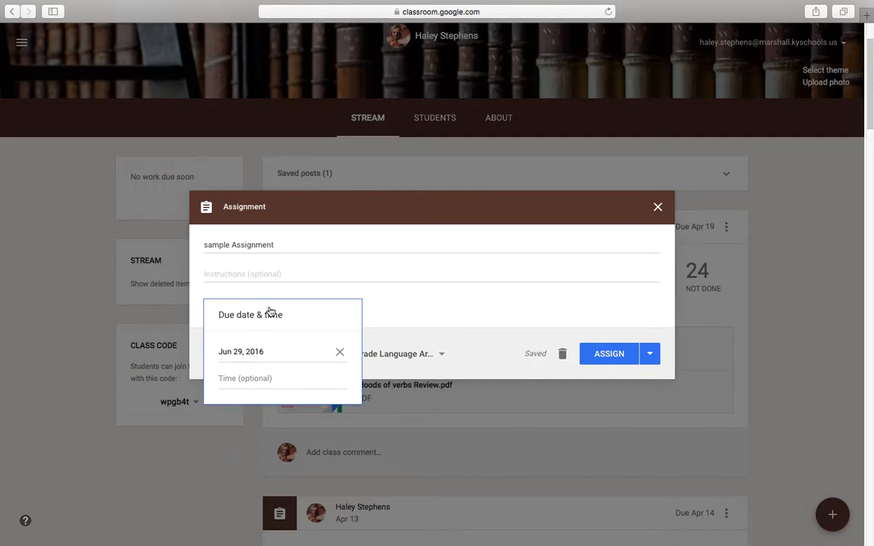
pyautogui.click(339, 353)
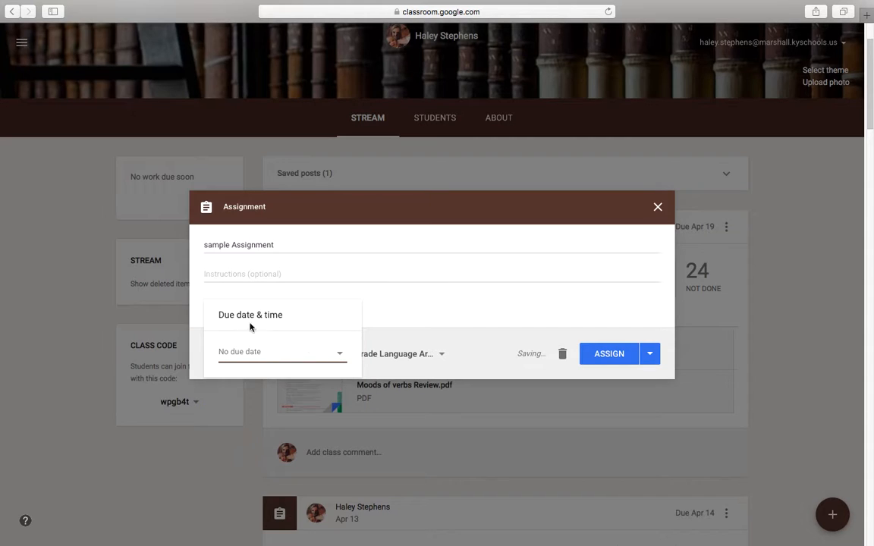
pyautogui.click(388, 308)
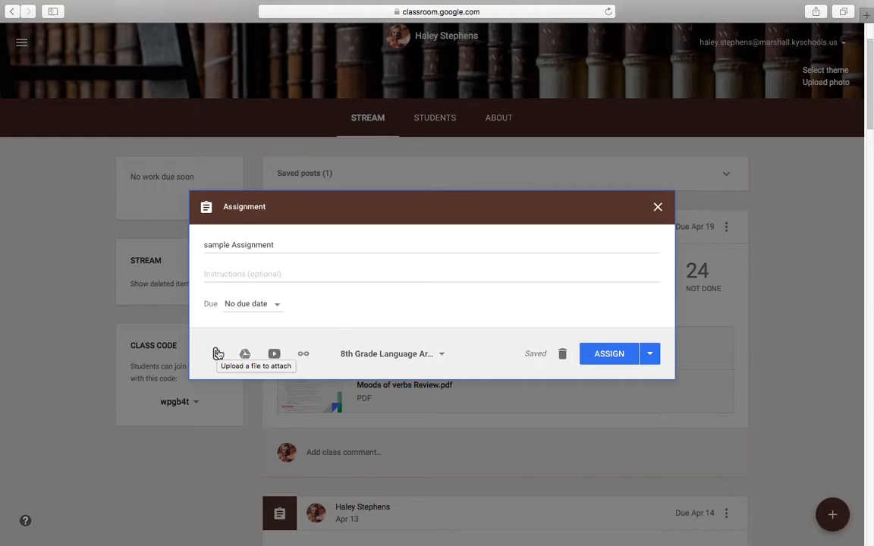
# Add Music, 8th Grade Reading, 7th Grade Language Arts and the 3rd and 7th Period 8th Grade Language Arts classes to the assignment.
pyautogui.click(442, 355)
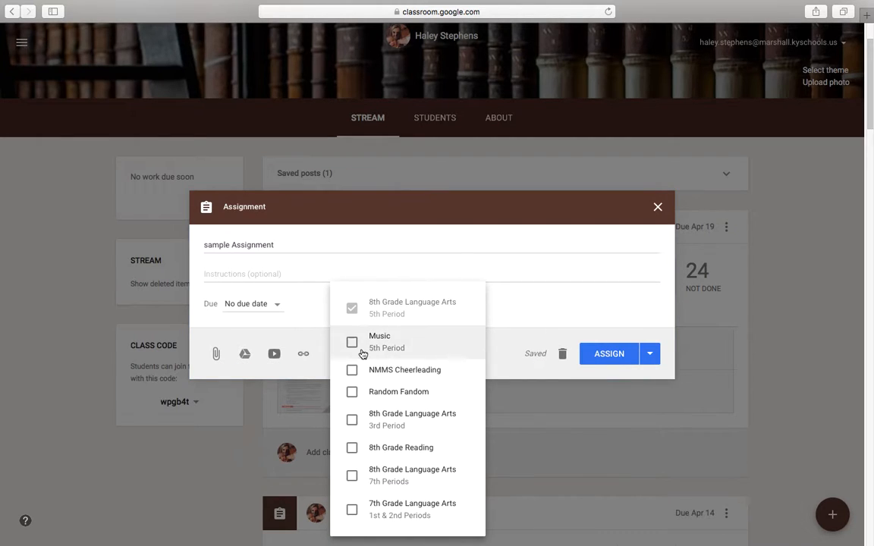
pyautogui.click(351, 511)
pyautogui.click(352, 479)
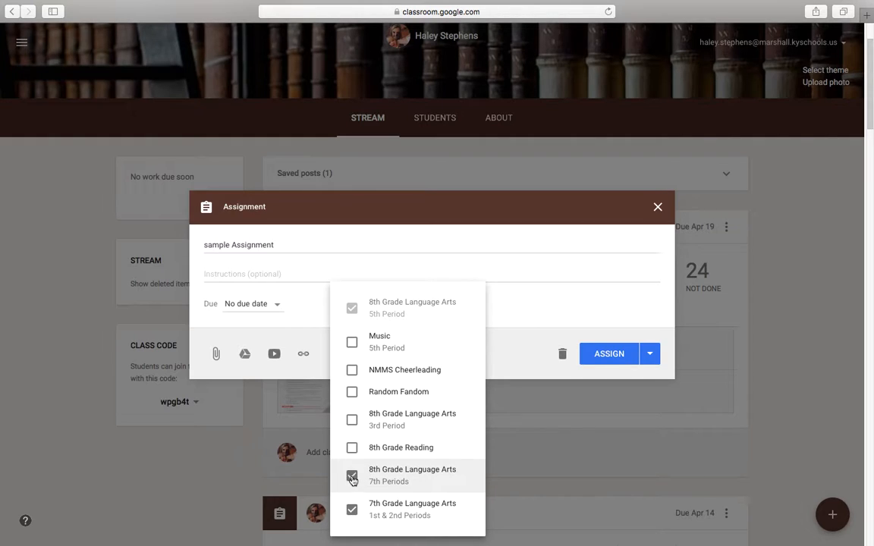
pyautogui.click(352, 449)
pyautogui.click(353, 422)
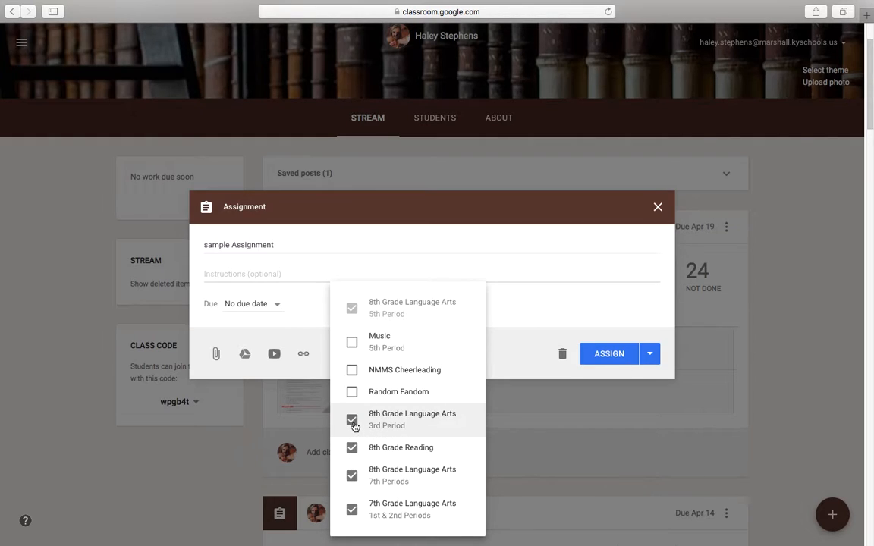
pyautogui.click(354, 344)
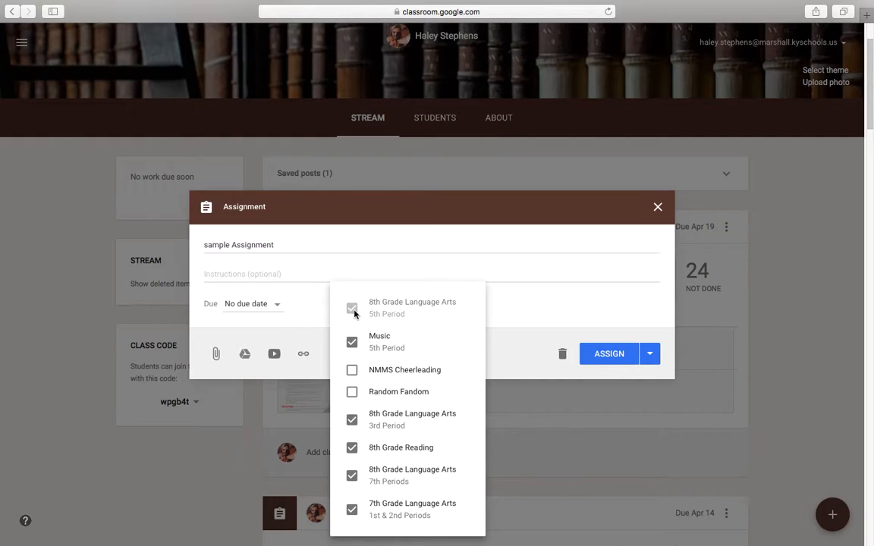
# Remove 8th Grade Reading, 7th Grade Language Arts and the 3rd and 7th Period 8th Grade Language Arts classes from the assignment.
pyautogui.click(353, 420)
pyautogui.click(352, 448)
pyautogui.click(352, 475)
pyautogui.click(352, 510)
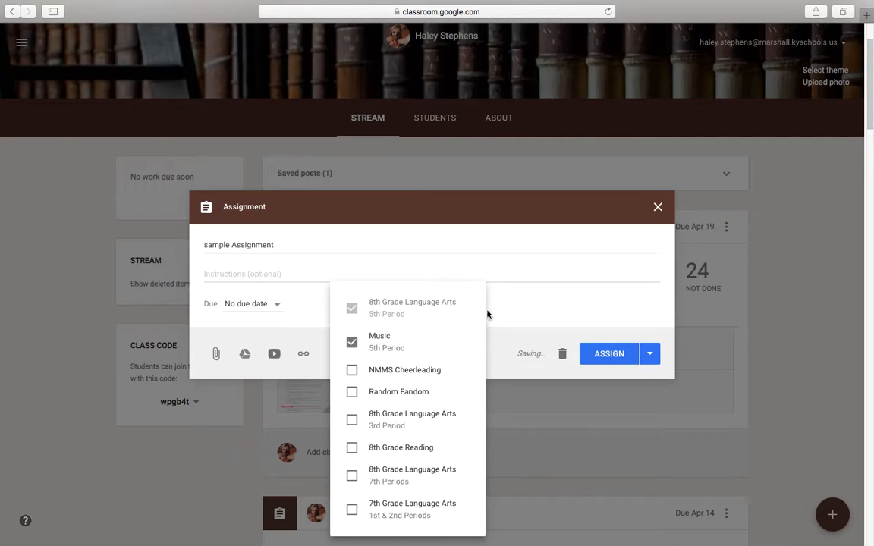
# Check the posting options for the sample assignment and close it without assigning it.
pyautogui.click(510, 304)
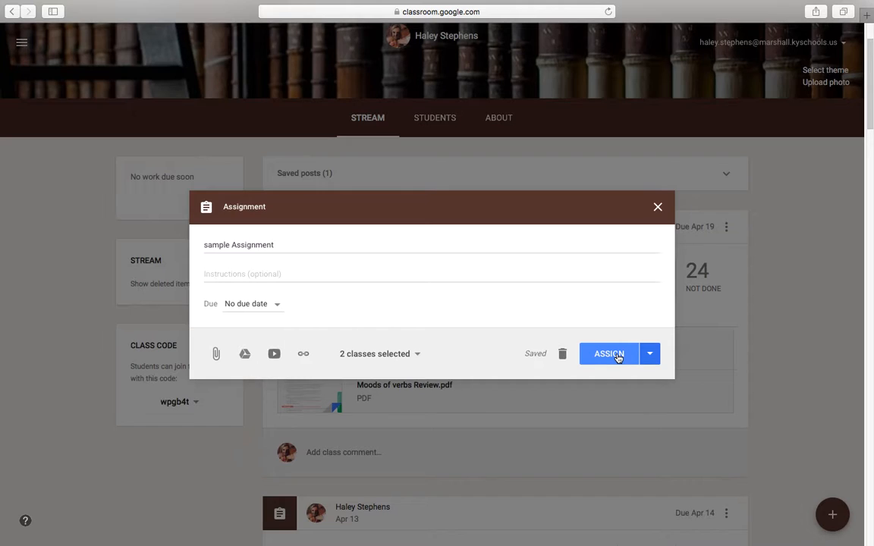
pyautogui.click(653, 356)
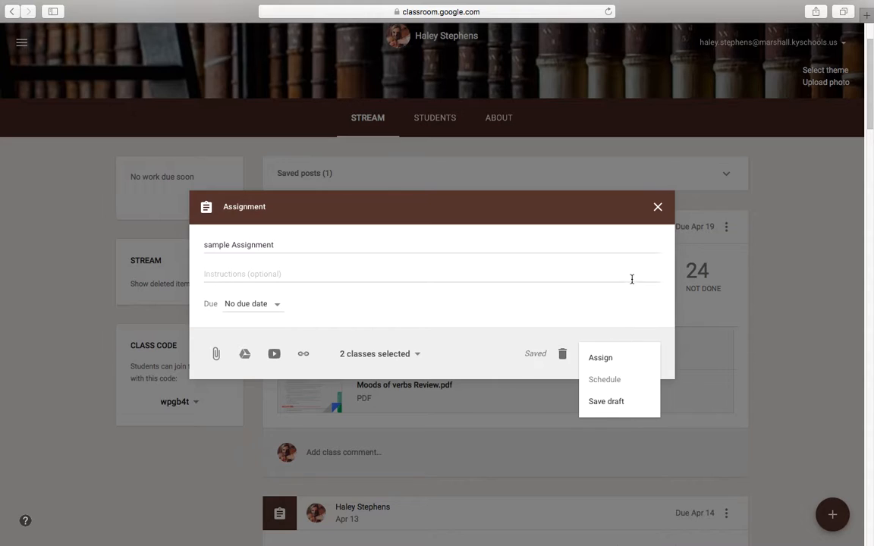
pyautogui.click(658, 208)
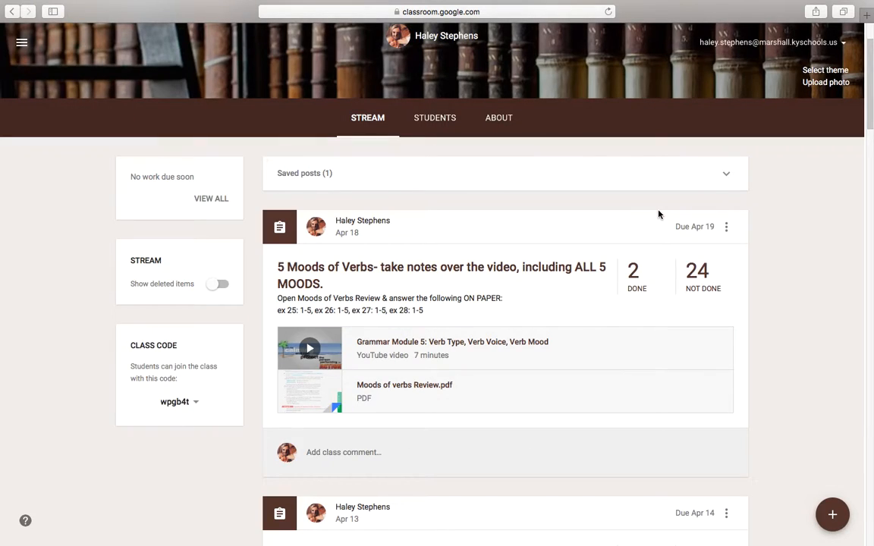
# Delete the "sample Assignment" draft from the class's saved posts.
pyautogui.click(727, 175)
pyautogui.click(727, 237)
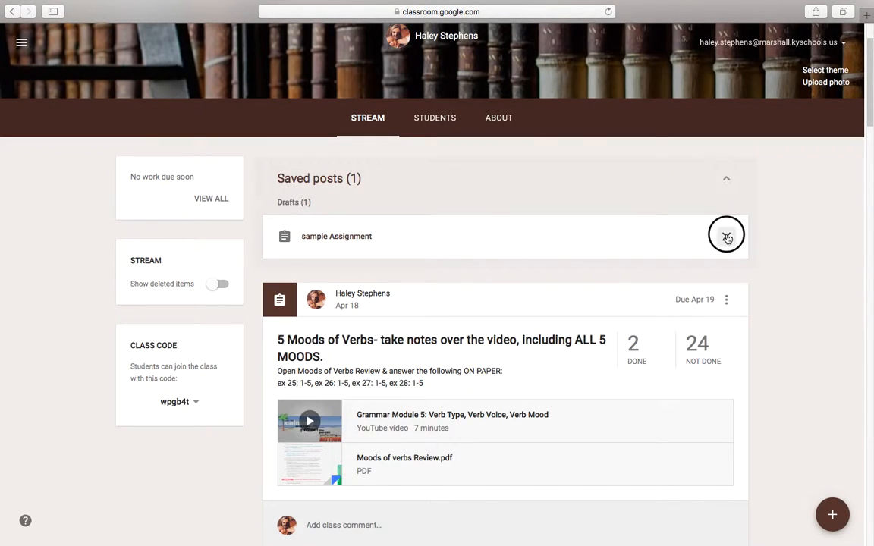
pyautogui.click(466, 310)
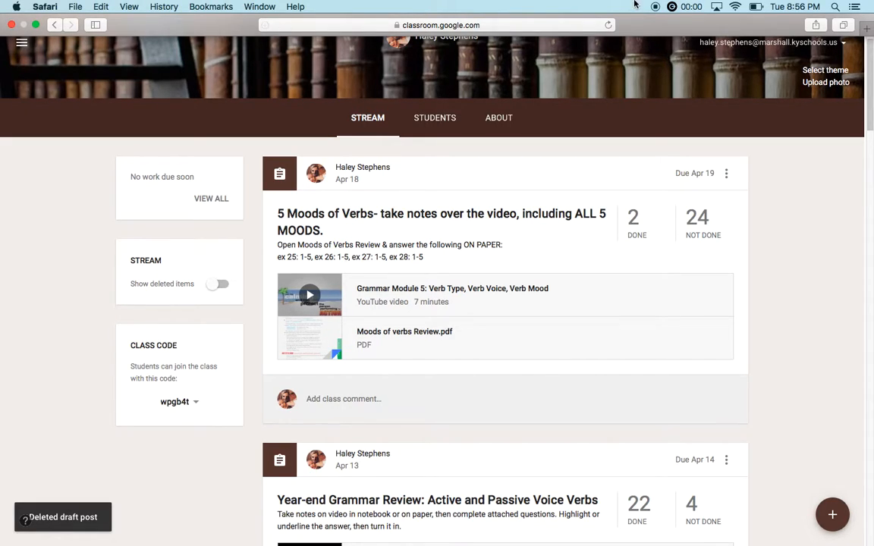
# Open the student work for "Argument Essay- Please complete in a Google Doc" and review the done and not done students.
pyautogui.moveTo(867, 97); pyautogui.dragTo(865, 255)
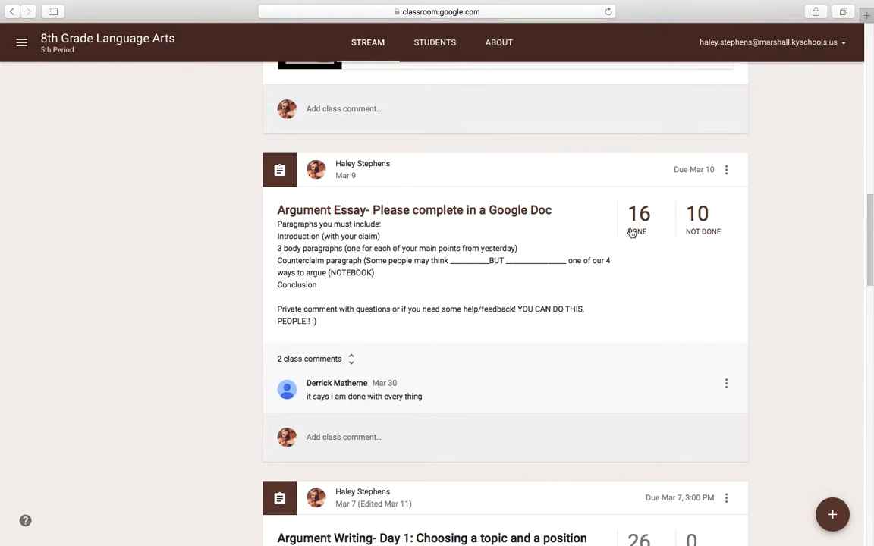
pyautogui.click(501, 212)
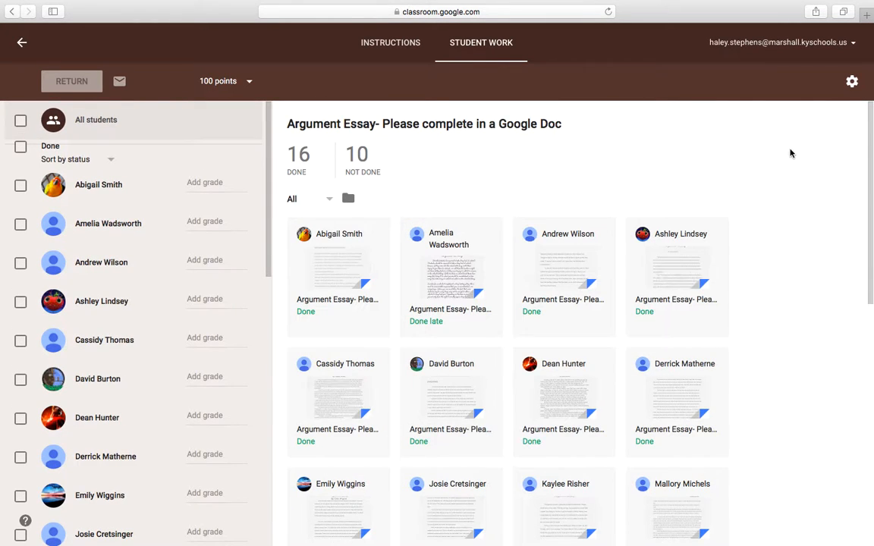
pyautogui.scroll(-1, 870, 121)
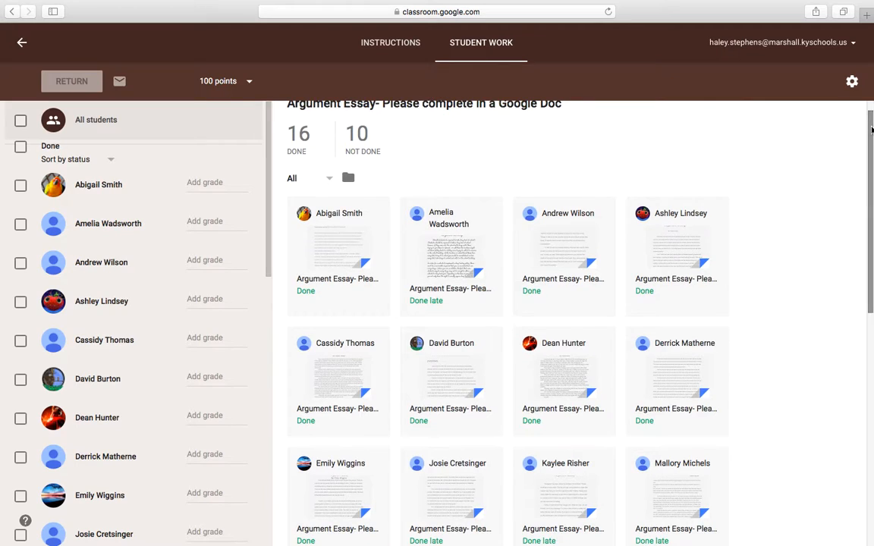
pyautogui.moveTo(269, 189); pyautogui.dragTo(216, 469)
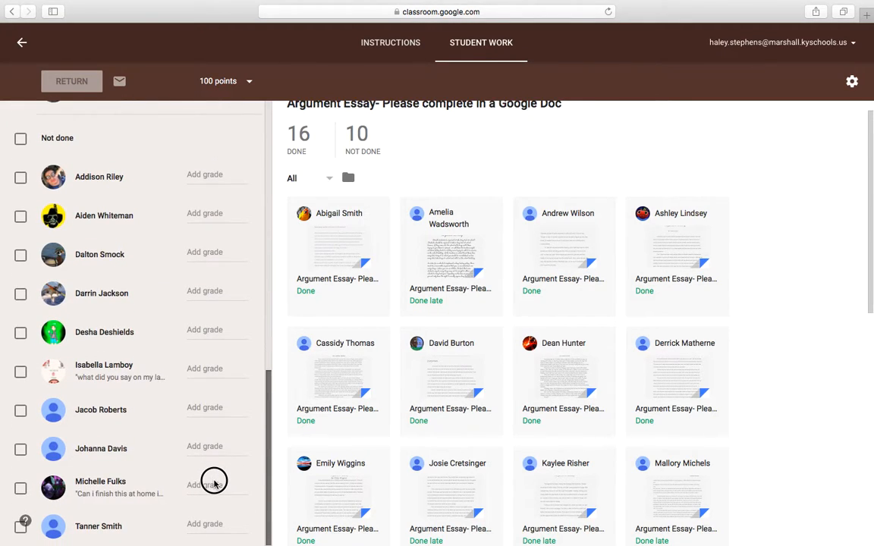
pyautogui.moveTo(873, 223)
pyautogui.mouseDown()
pyautogui.moveTo(872, 232)
pyautogui.moveTo(873, 209)
pyautogui.mouseUp()
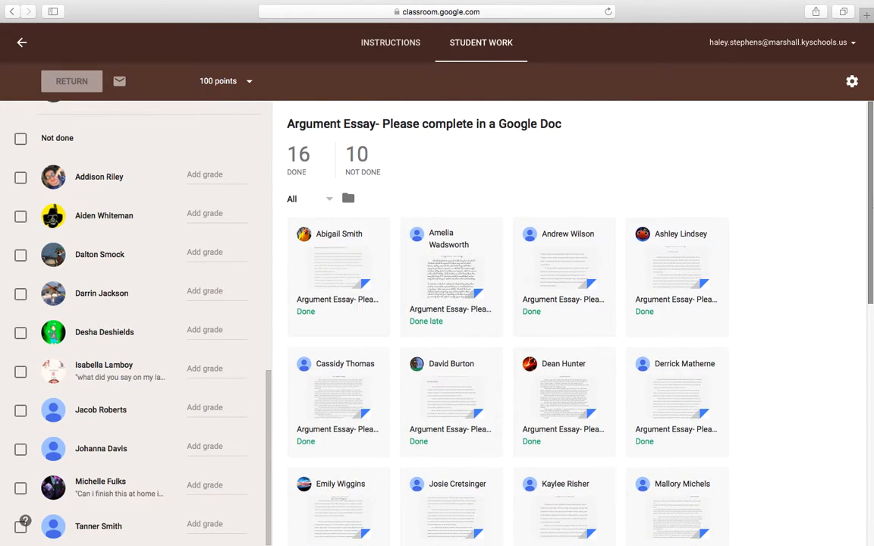
# Open the first student's submitted essay and insert "If I want to help this student I can type on her doc." at its beginning.
pyautogui.click(332, 258)
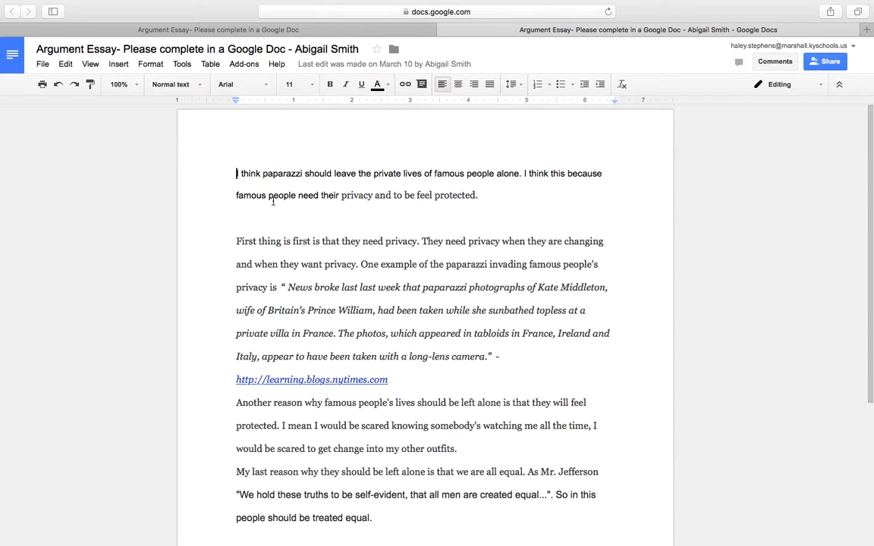
pyautogui.write('If ')
pyautogui.write('i want to hel')
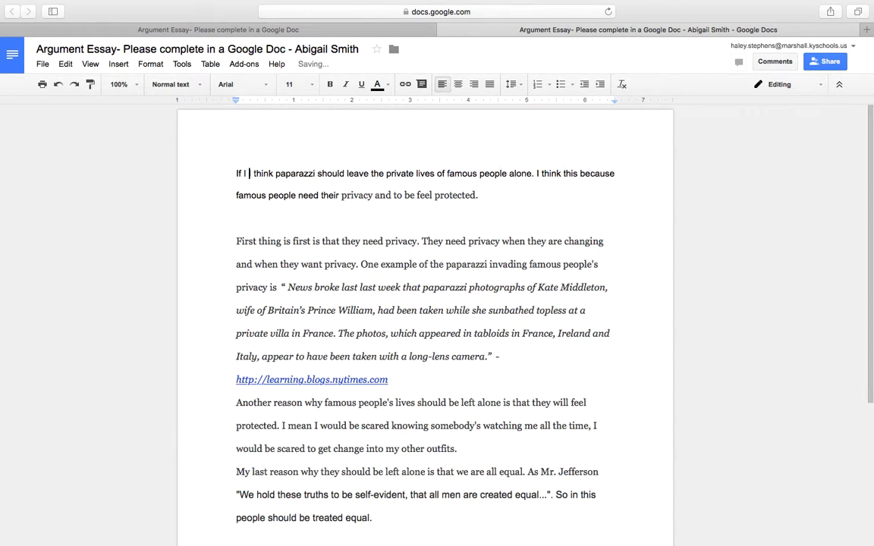
pyautogui.write('p this student')
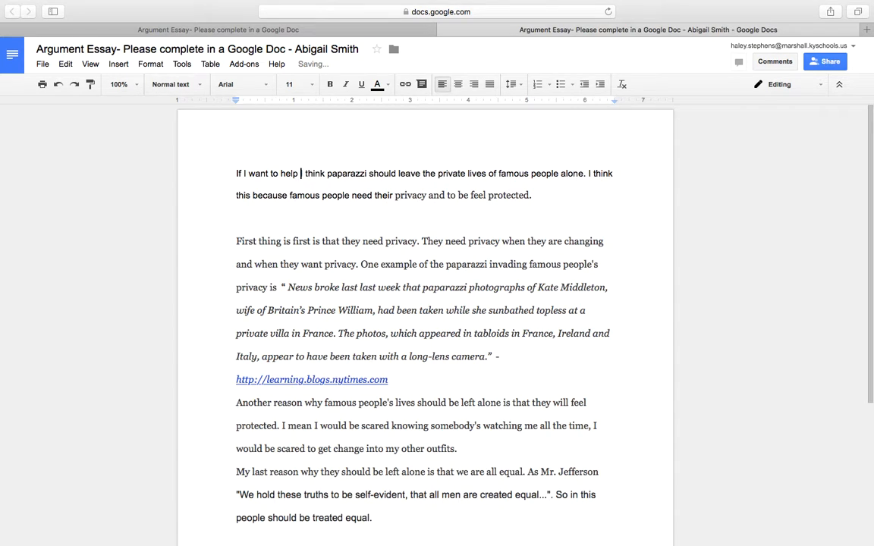
pyautogui.write(' I can ty')
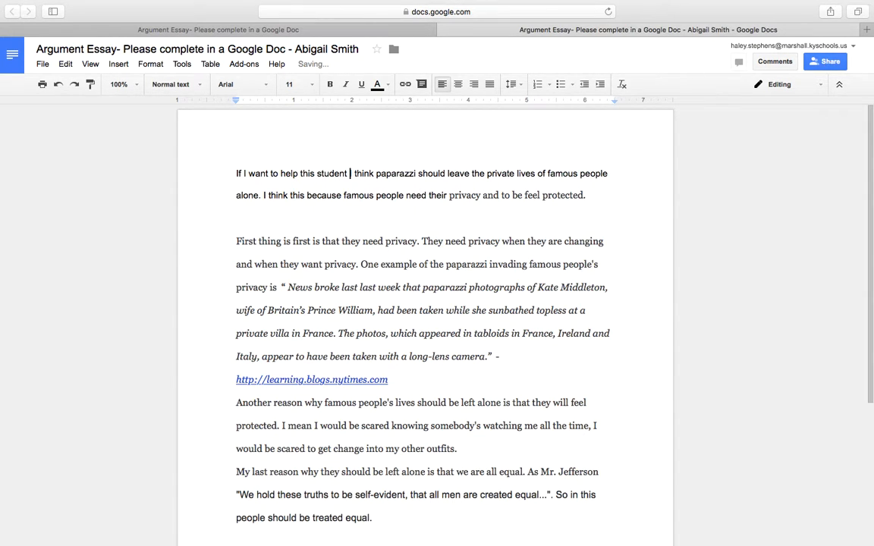
pyautogui.write('pe on her ')
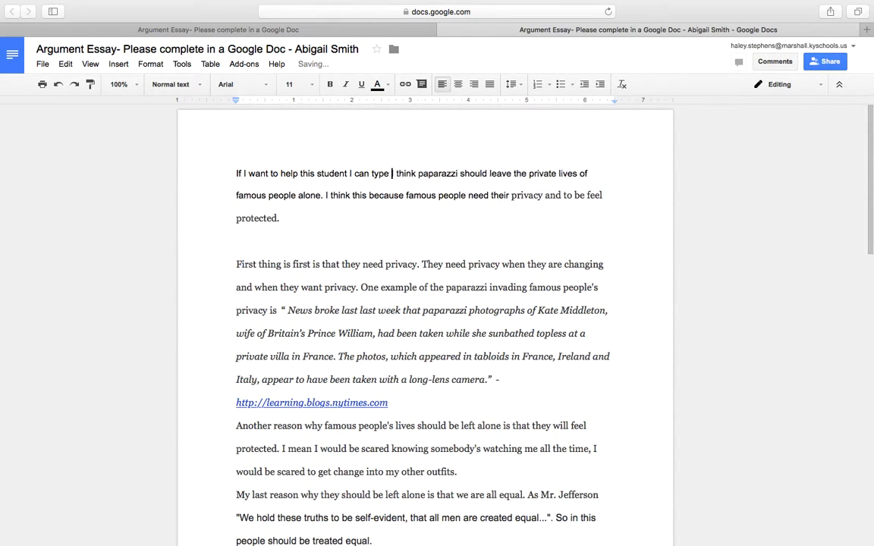
pyautogui.write('doc.')
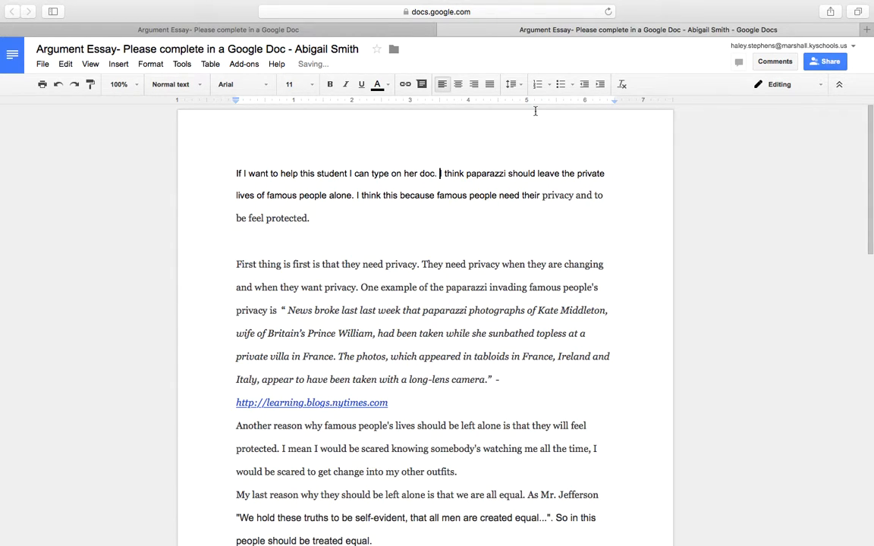
# Draft a comment after the inserted sentence reading "You're doing great" and "Work on your spelling", and discard it.
pyautogui.click(775, 63)
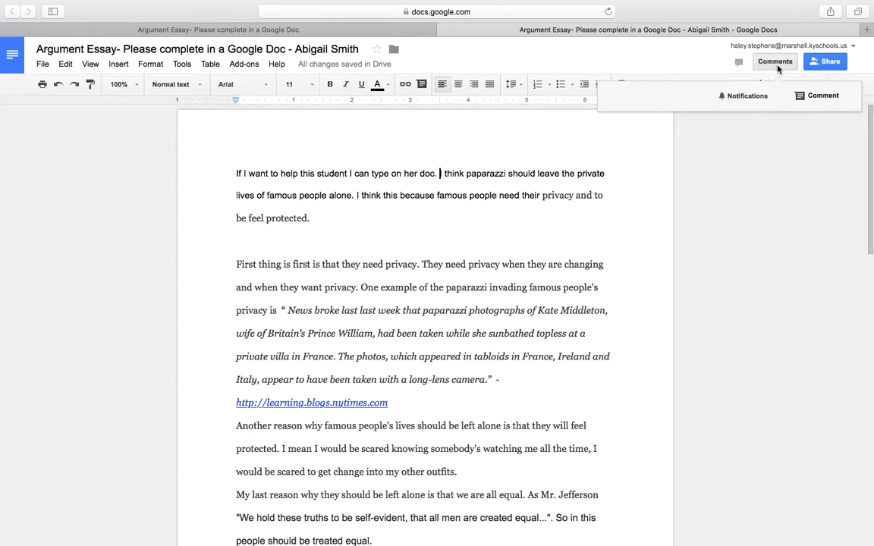
pyautogui.click(821, 96)
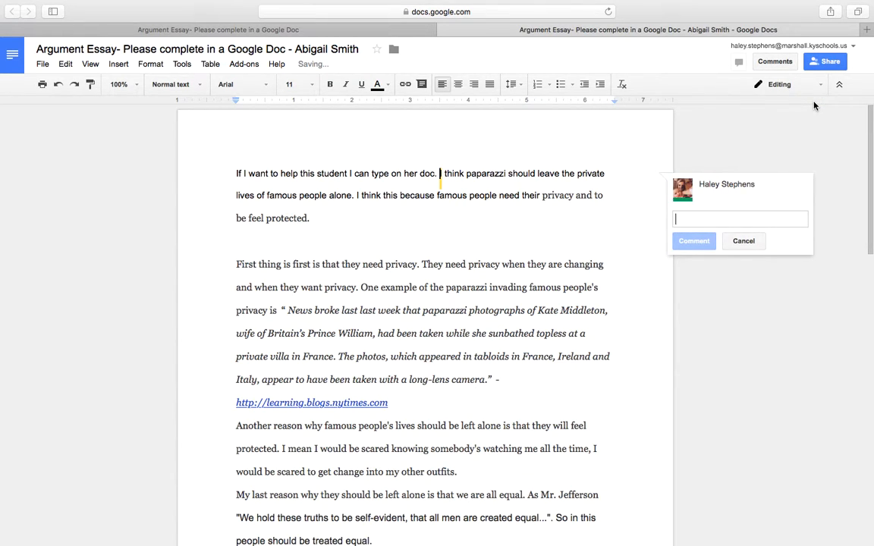
pyautogui.write("You're doing")
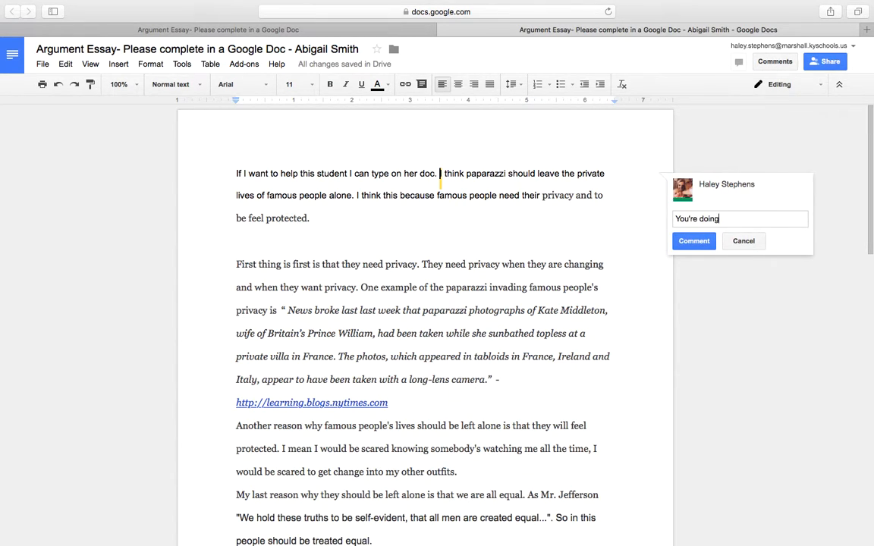
pyautogui.write(' great')
pyautogui.press('Return')
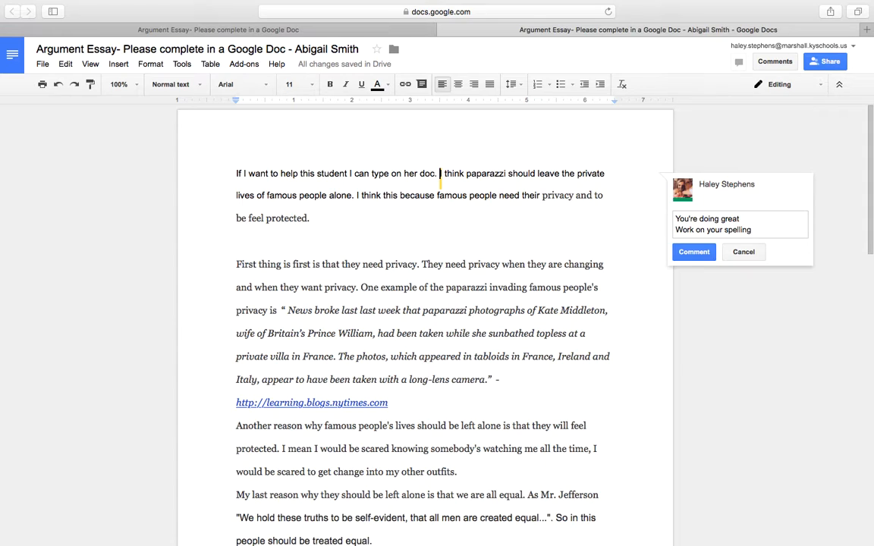
pyautogui.click(740, 254)
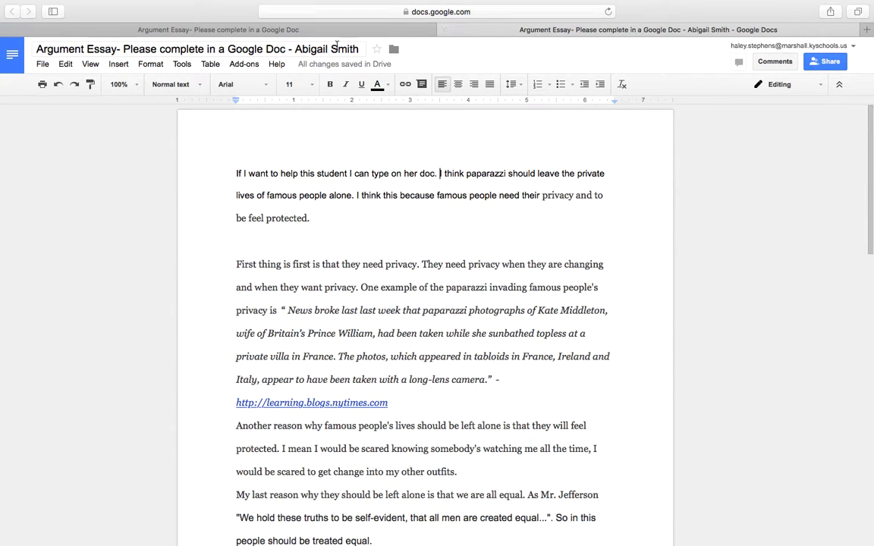
# Leave the essay document, view the submission and private comments of the late student asking to finish at home, and return to the class stream.
pyautogui.moveTo(382, 67)
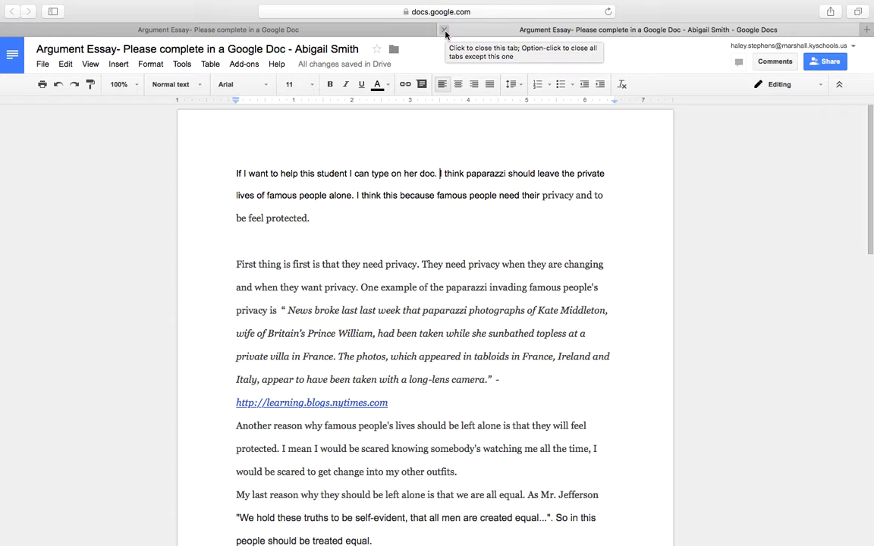
pyautogui.click(445, 30)
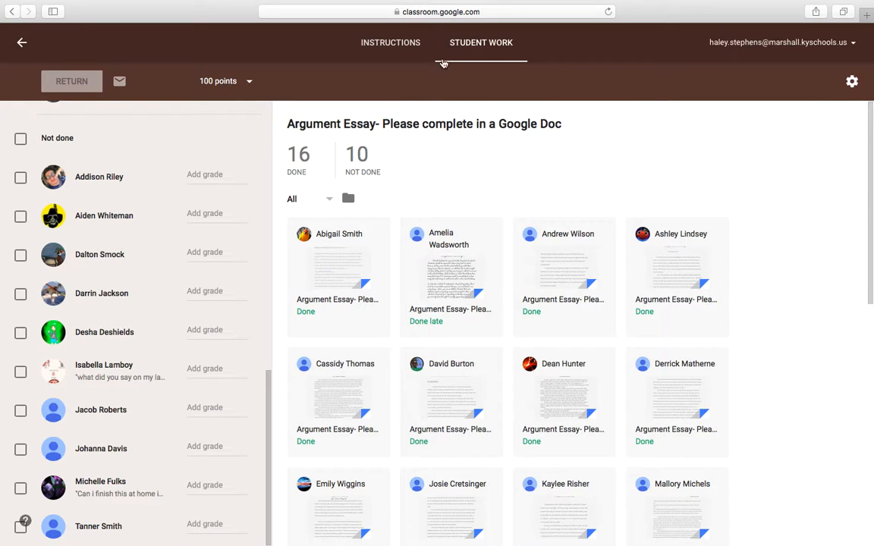
pyautogui.moveTo(869, 129); pyautogui.dragTo(865, 307)
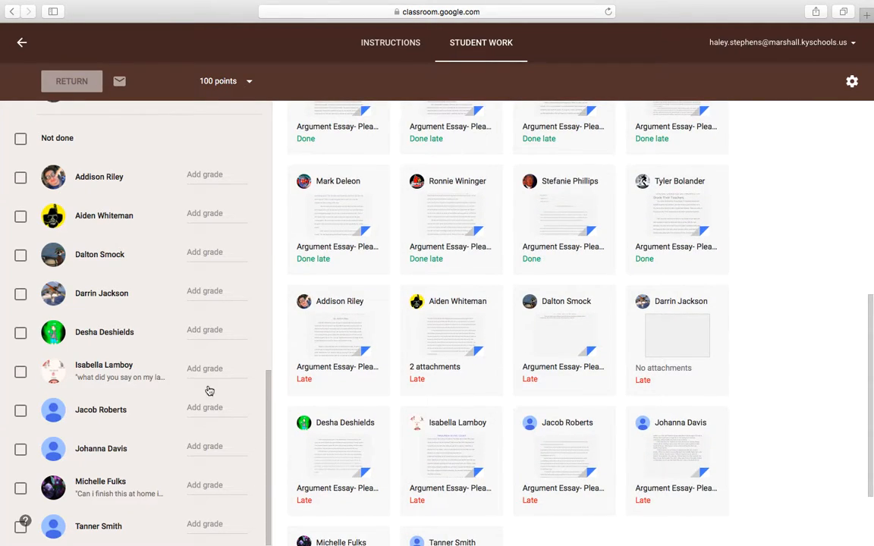
pyautogui.click(113, 497)
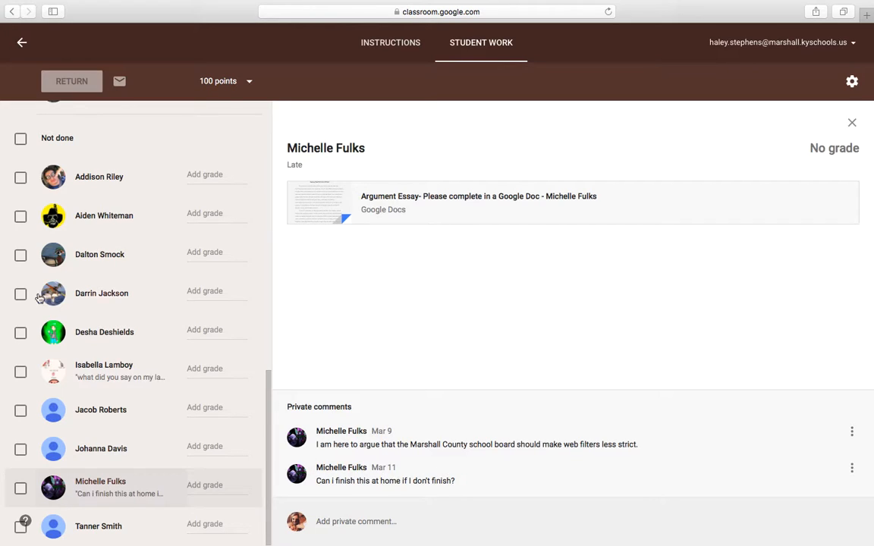
pyautogui.moveTo(271, 371); pyautogui.dragTo(216, 110)
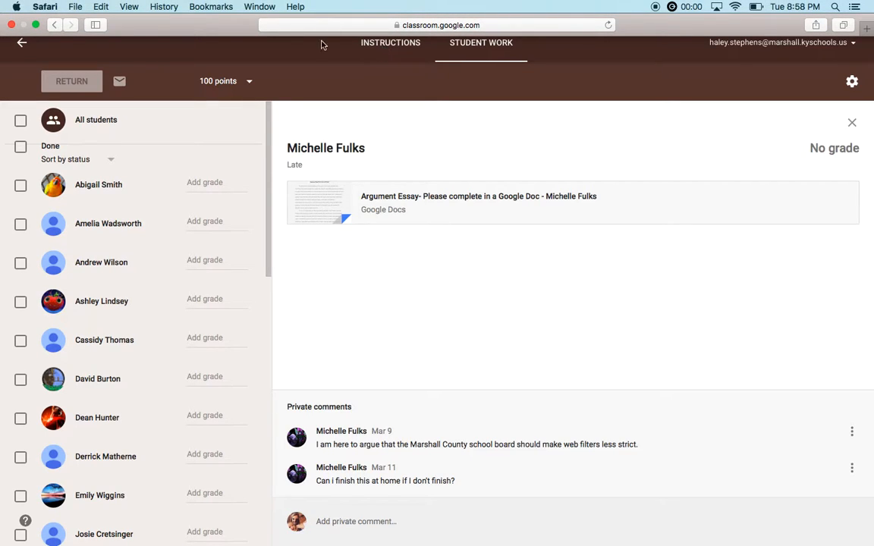
pyautogui.click(20, 42)
pyautogui.click(21, 41)
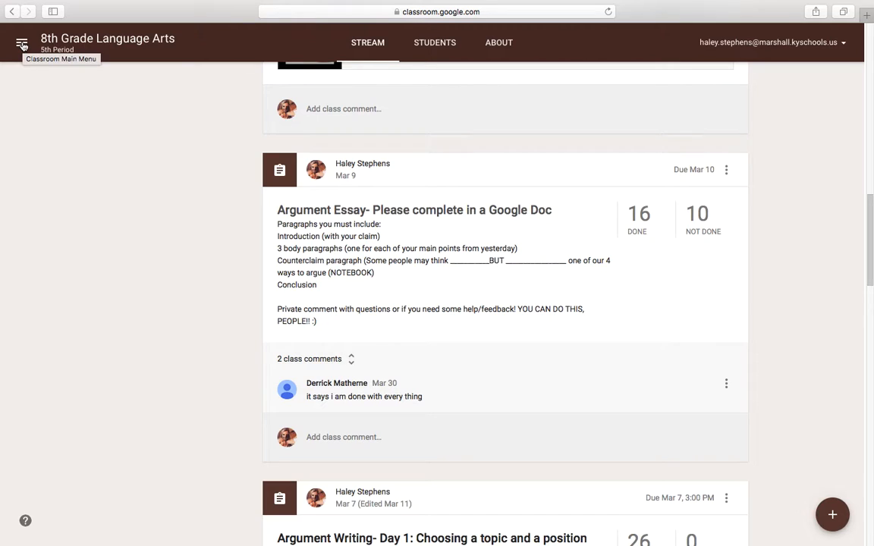
# Reopen the Argument Essay student work and enter a grade of 100 for the first student under Not done.
pyautogui.click(298, 193)
pyautogui.click(205, 176)
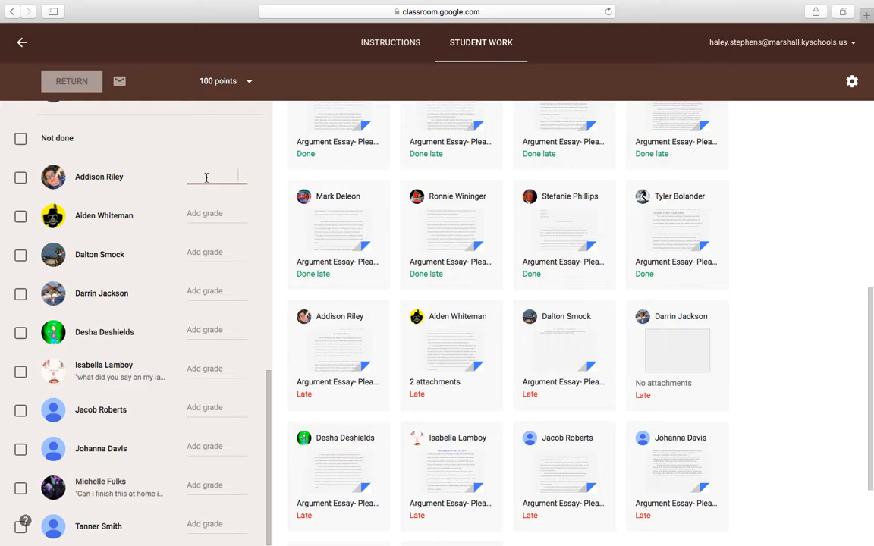
pyautogui.write('100')
pyautogui.click(822, 288)
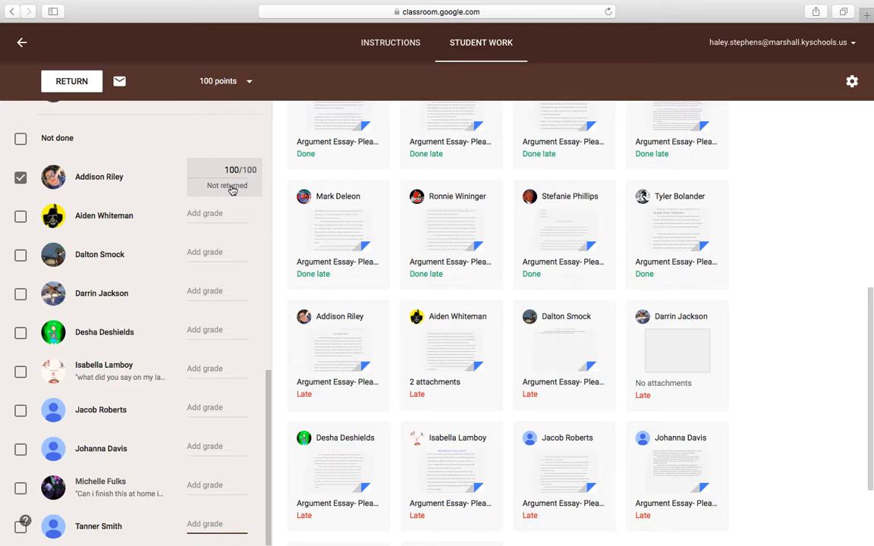
# Show the options for copying or downloading the assignment grades and return to the class stream.
pyautogui.click(852, 83)
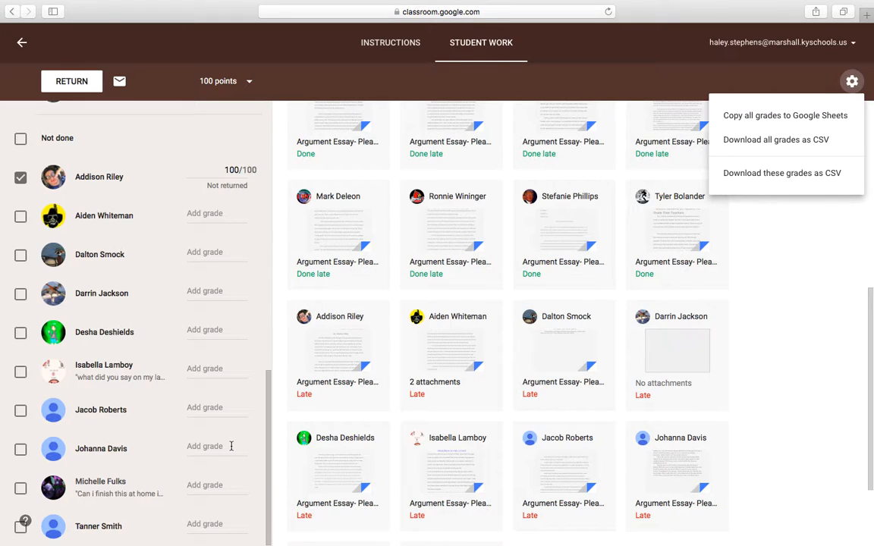
pyautogui.moveTo(2, 287)
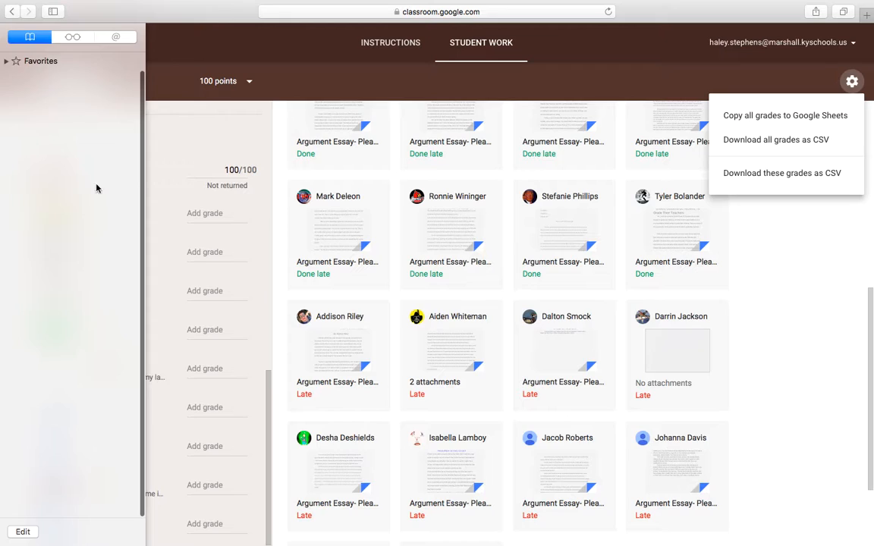
pyautogui.click(23, 50)
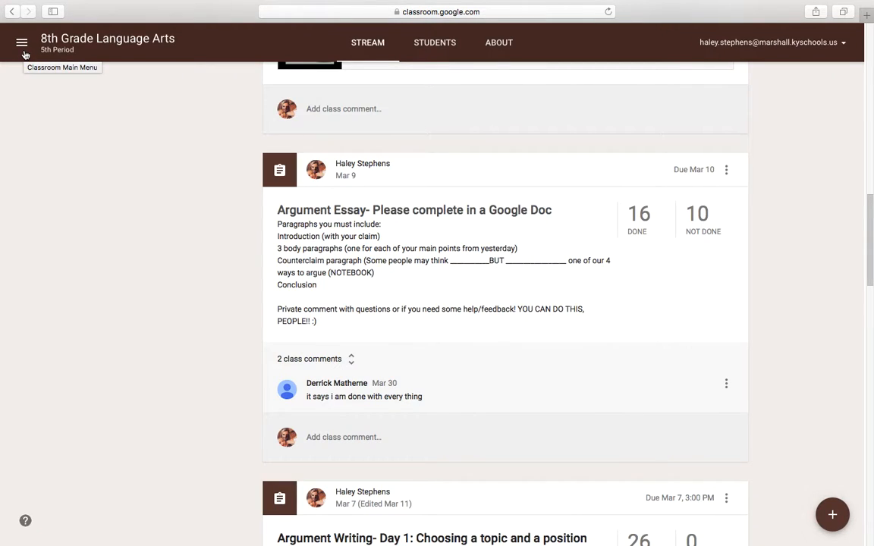
# Check the list of taught classes and return to the top of the 5th Period 8th Grade Language Arts stream.
pyautogui.click(22, 44)
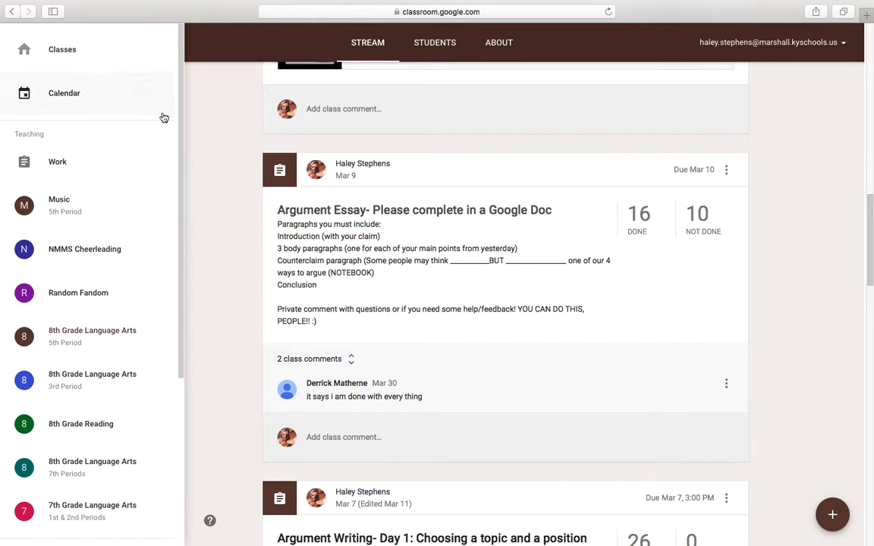
pyautogui.click(194, 139)
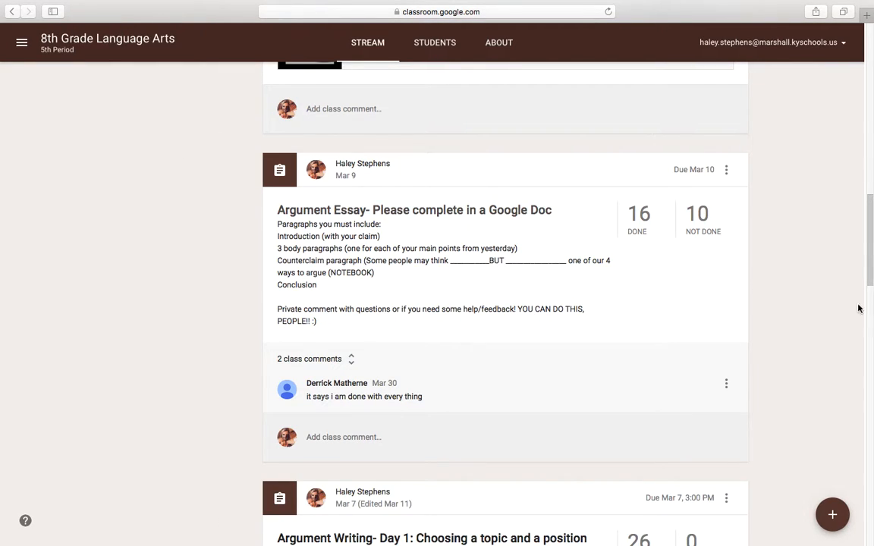
pyautogui.moveTo(871, 280); pyautogui.dragTo(867, 201)
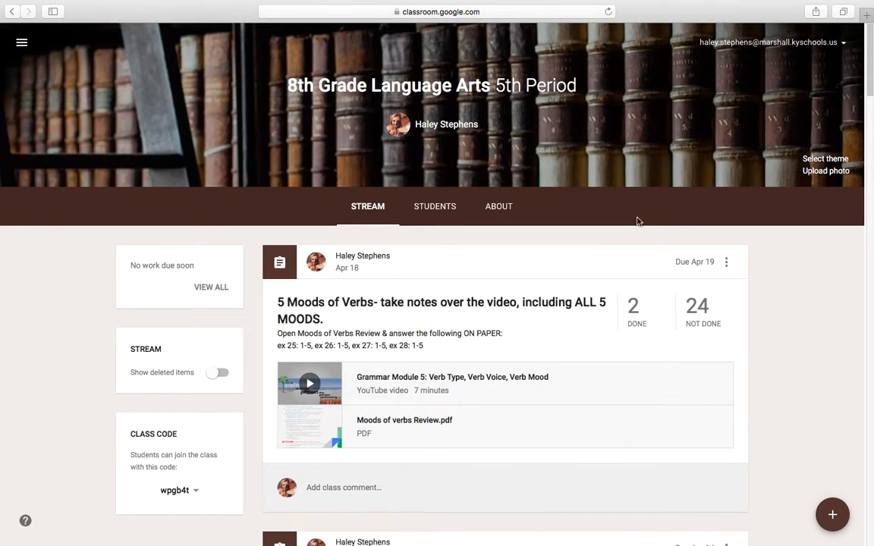
# Open the class's Google Drive folder from the 5th Period class information page and look through its assignment folders.
pyautogui.click(502, 213)
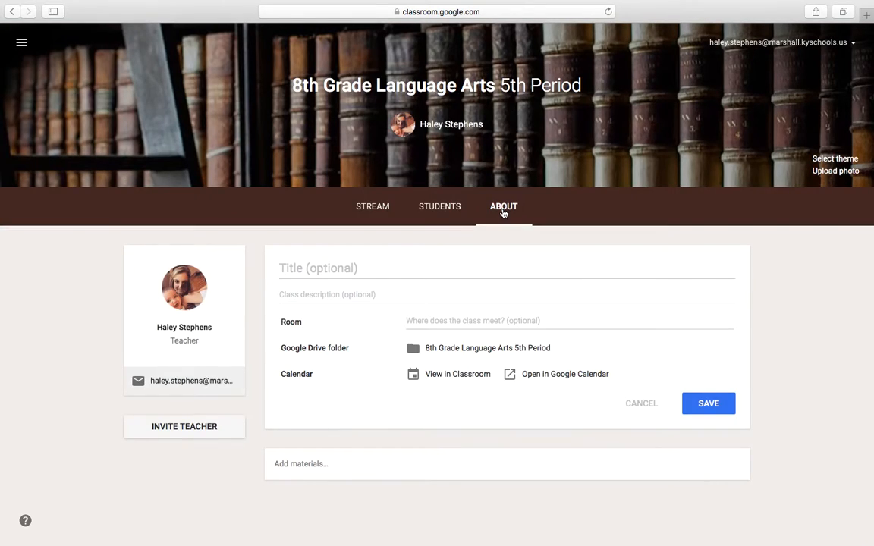
pyautogui.click(449, 349)
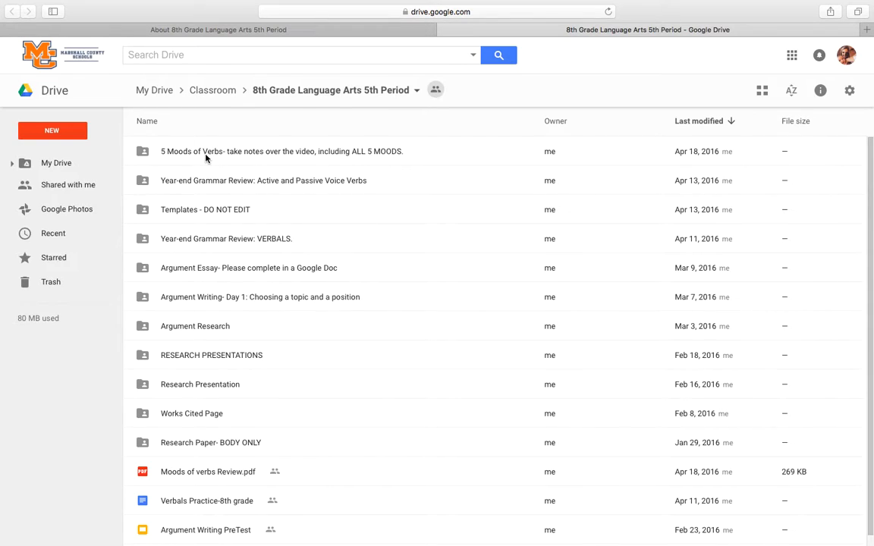
pyautogui.moveTo(872, 206); pyautogui.dragTo(867, 254)
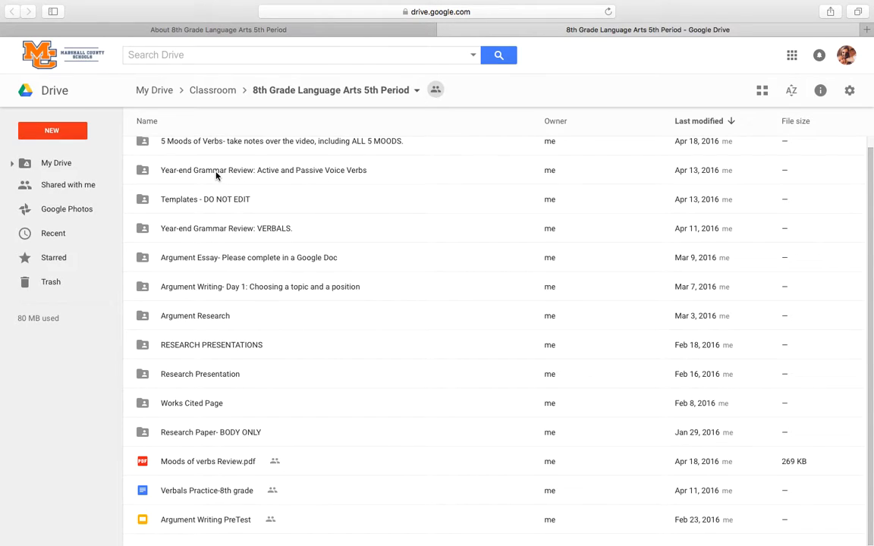
# View the student files in the 5 Moods of Verbs assignment folder, then those in the Works Cited Page folder.
pyautogui.doubleClick(221, 149)
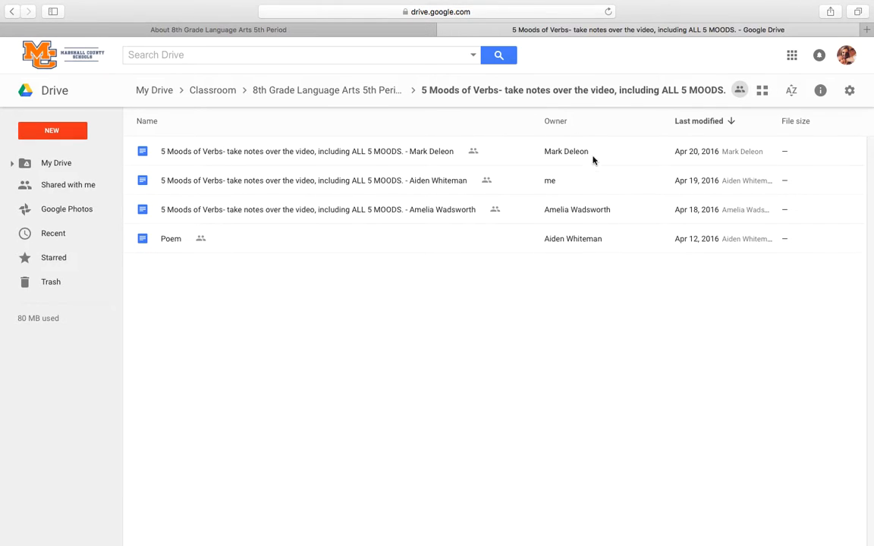
pyautogui.click(13, 12)
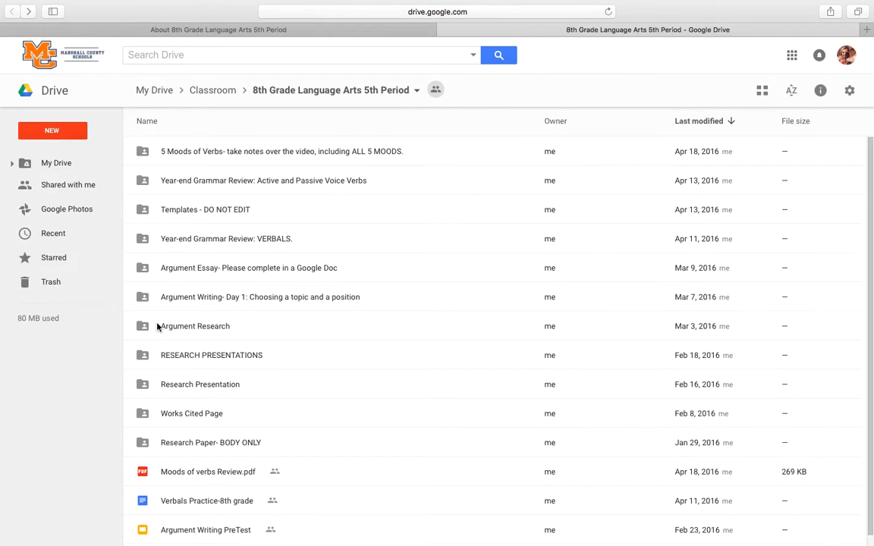
pyautogui.click(181, 417)
pyautogui.doubleClick(181, 417)
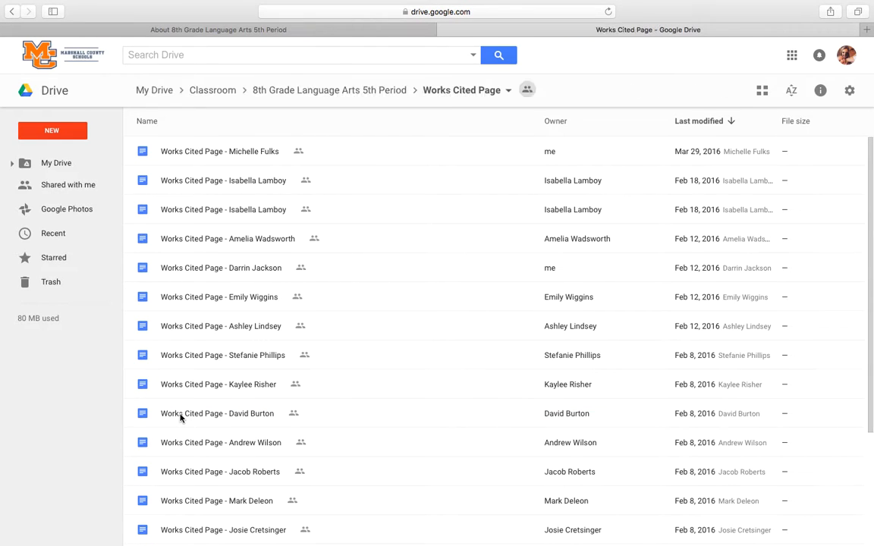
pyautogui.moveTo(870, 158); pyautogui.dragTo(870, 280)
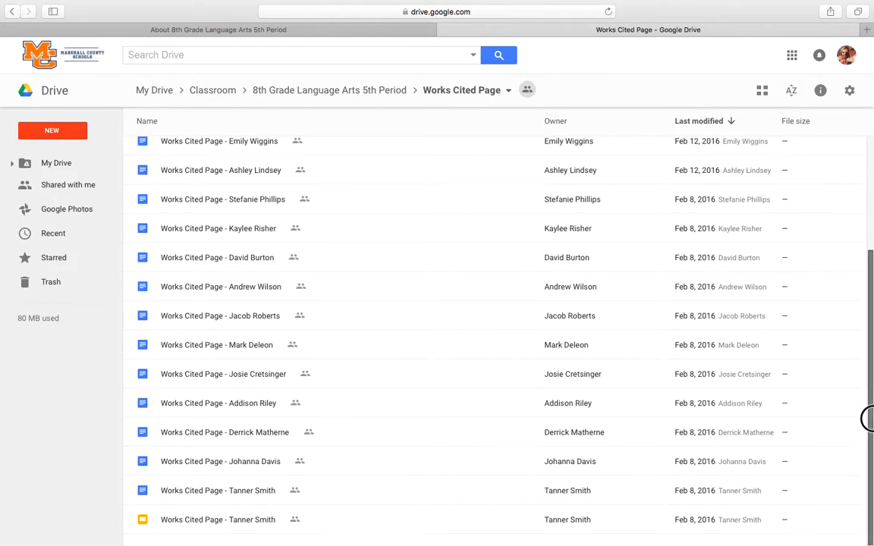
pyautogui.moveTo(867, 420); pyautogui.dragTo(867, 293)
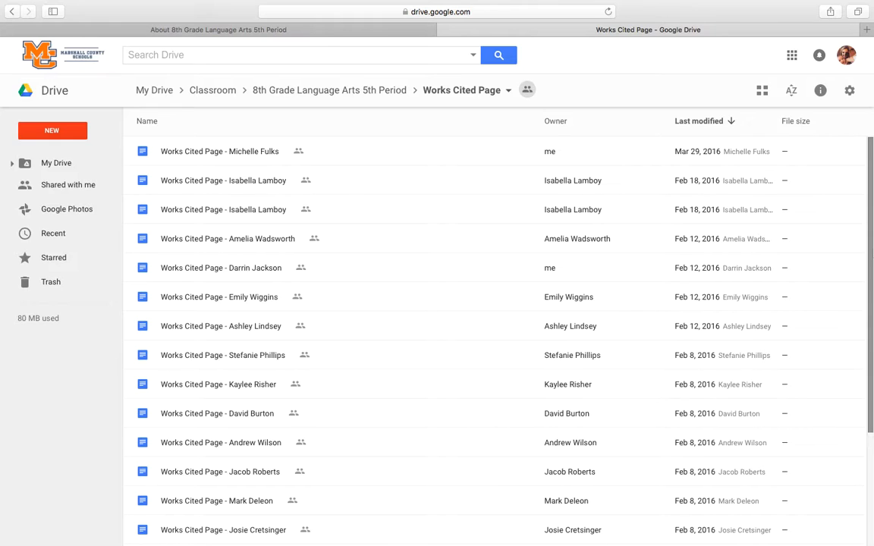
# Close the class's About page and the remaining Works Cited Page folder window in Google Drive.
pyautogui.click(363, 34)
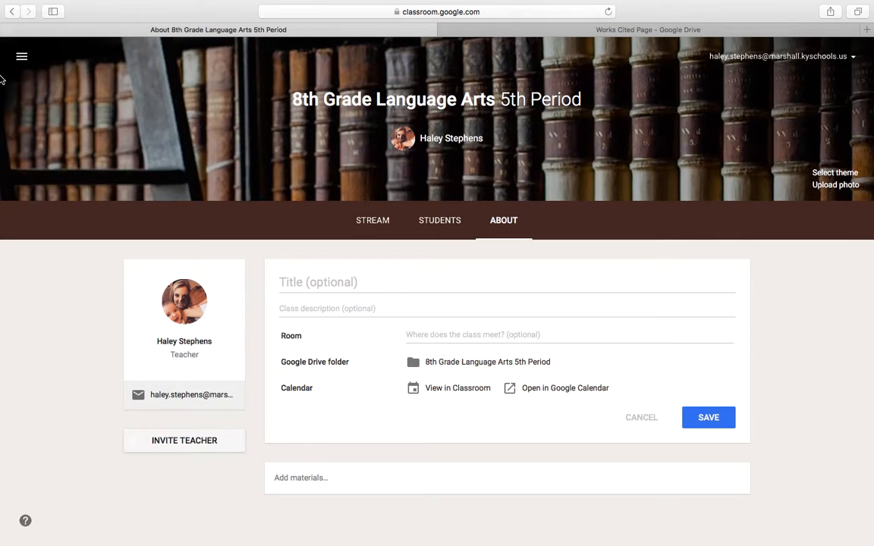
pyautogui.moveTo(2, 72)
pyautogui.click(7, 30)
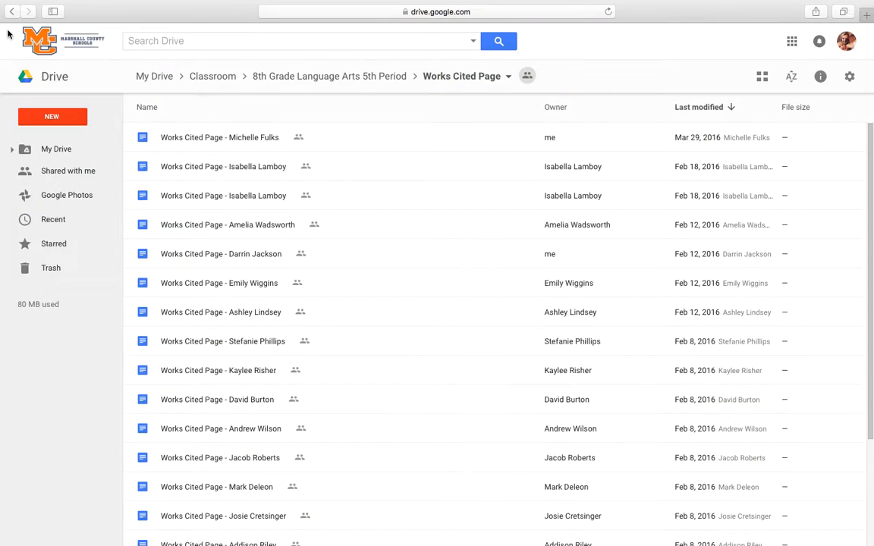
pyautogui.moveTo(100, 2)
pyautogui.moveTo(5, 2)
pyautogui.click(10, 26)
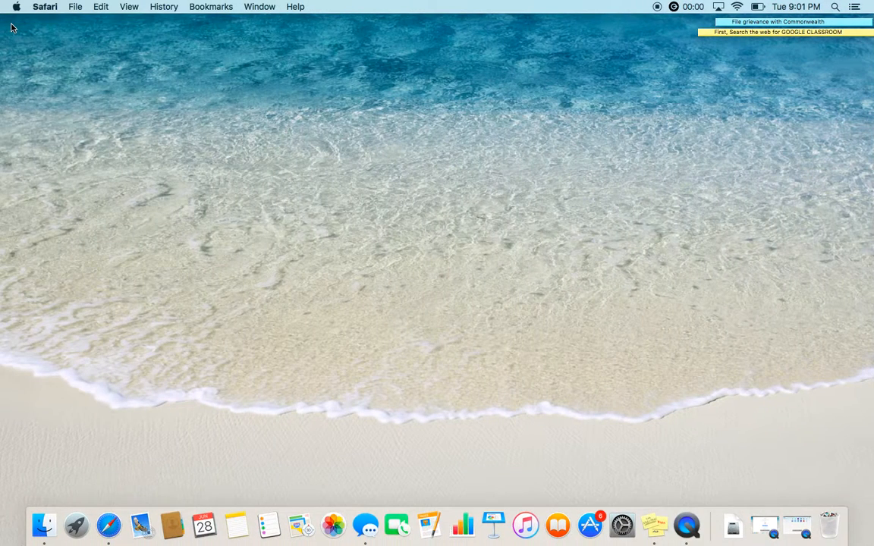